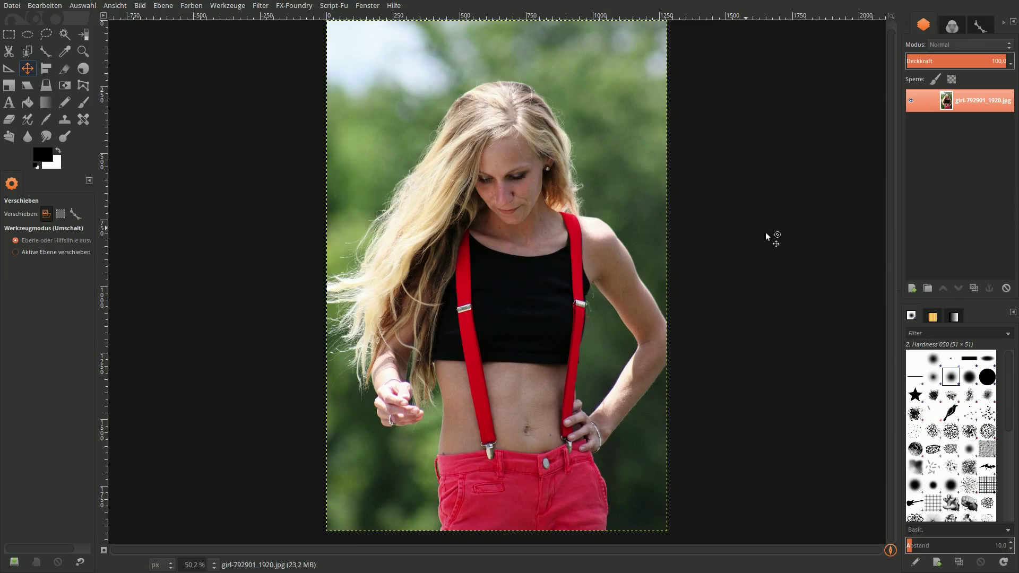
# Duplicate the photo layer and flatten its blue curve: black point to 50, white point to about 202
pyautogui.click(975, 289)
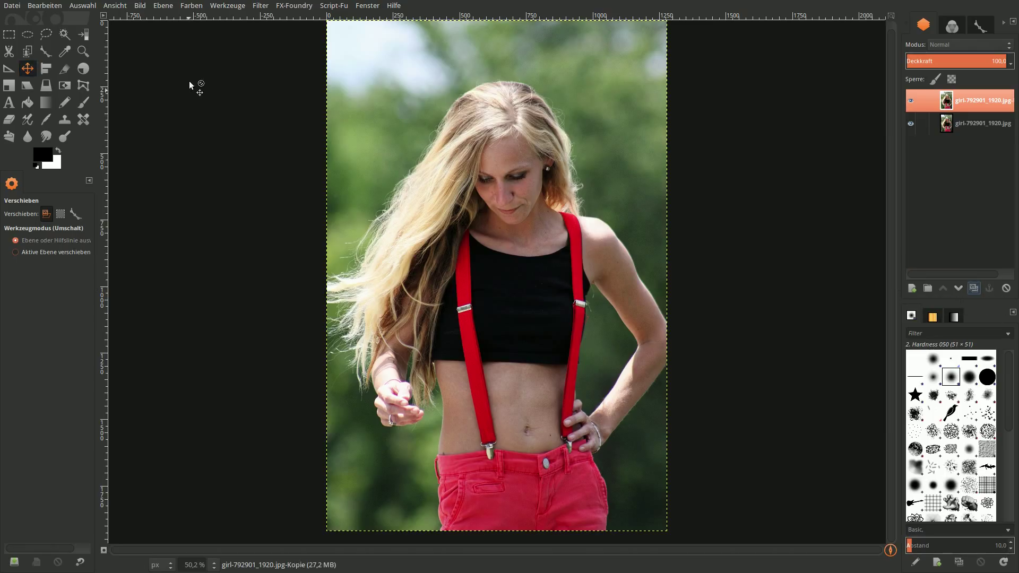
pyautogui.click(192, 6)
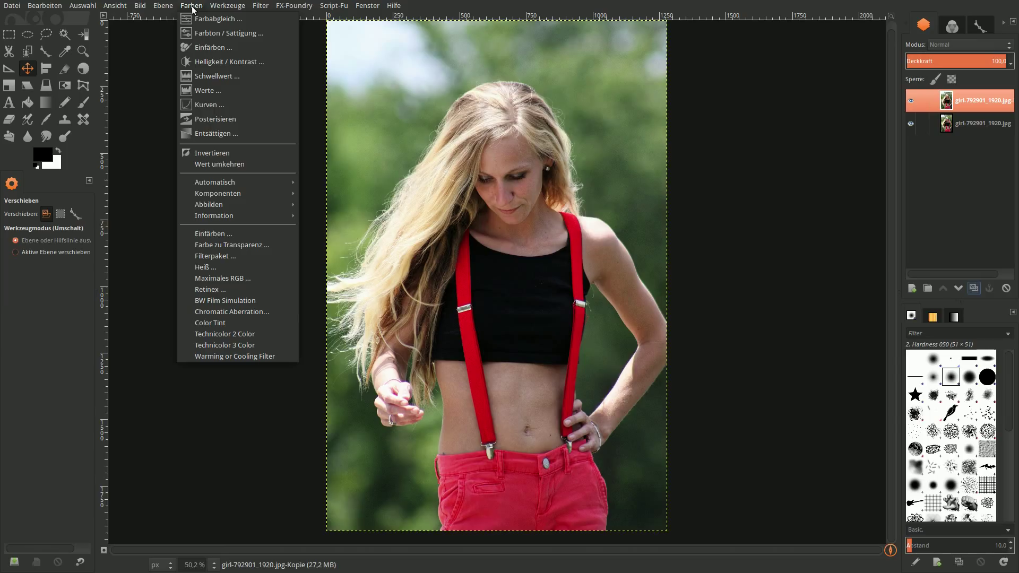
pyautogui.click(205, 105)
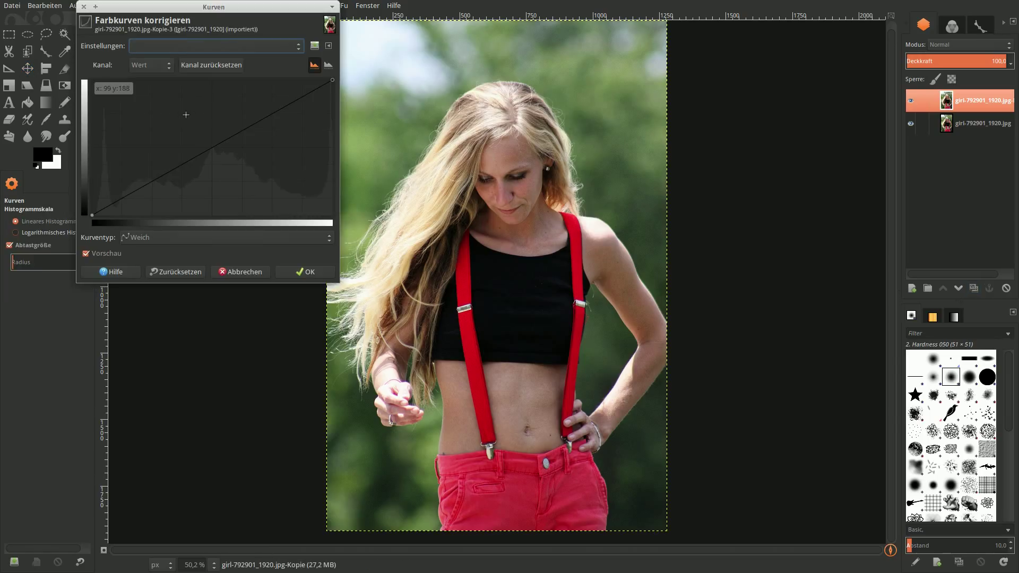
pyautogui.click(151, 65)
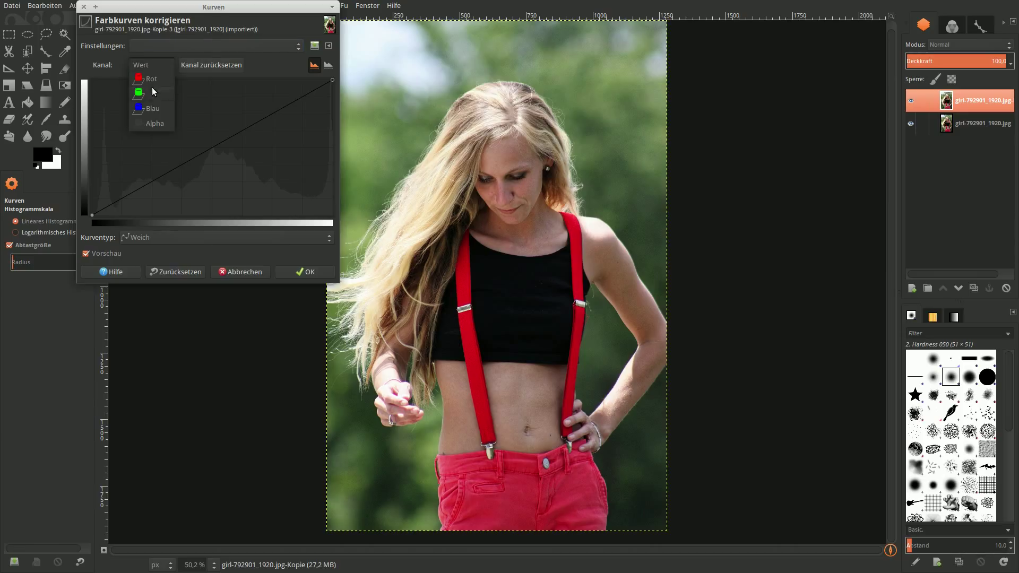
pyautogui.click(154, 110)
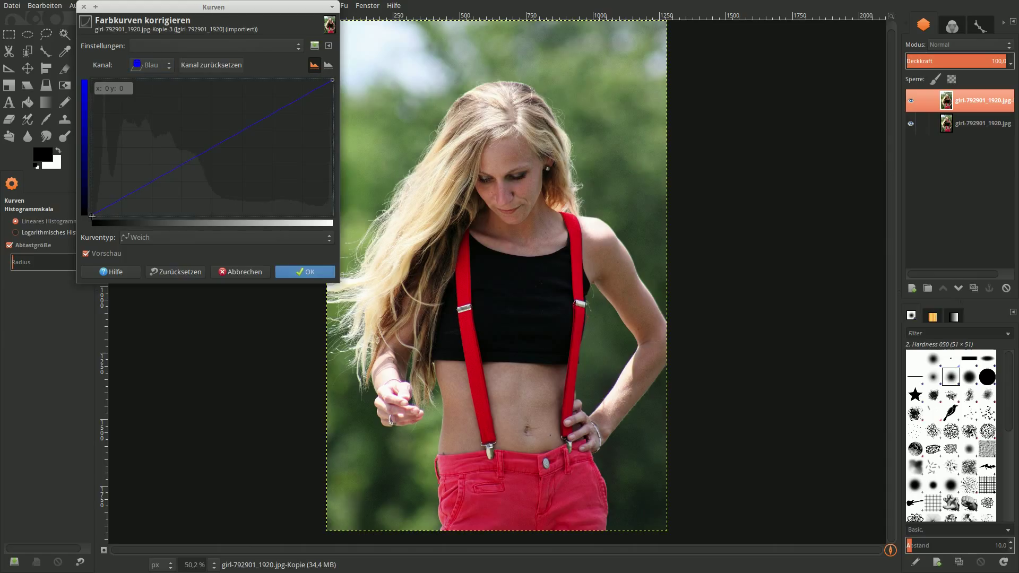
pyautogui.moveTo(90, 216); pyautogui.dragTo(88, 181)
pyautogui.moveTo(330, 82); pyautogui.dragTo(334, 110)
# Reshape the green curve with its black point at 20, a raised midpoint and an upper point
pyautogui.click(148, 66)
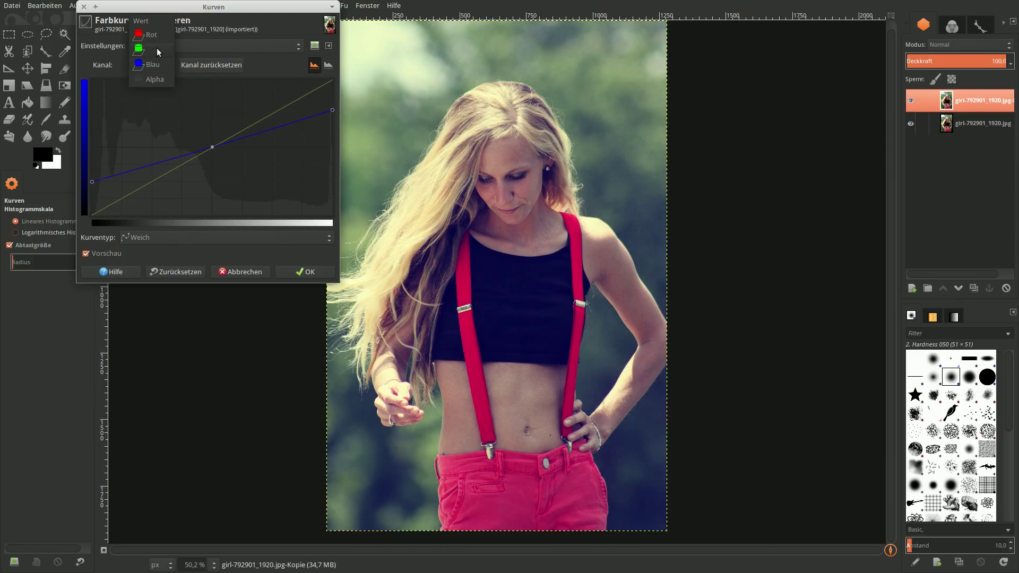
pyautogui.click(157, 48)
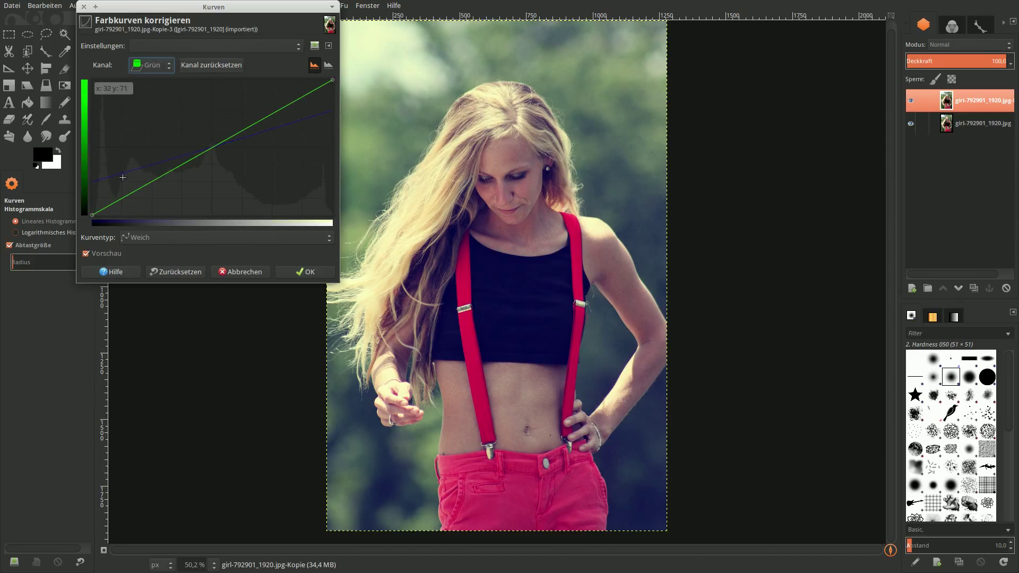
pyautogui.moveTo(104, 210); pyautogui.dragTo(112, 225)
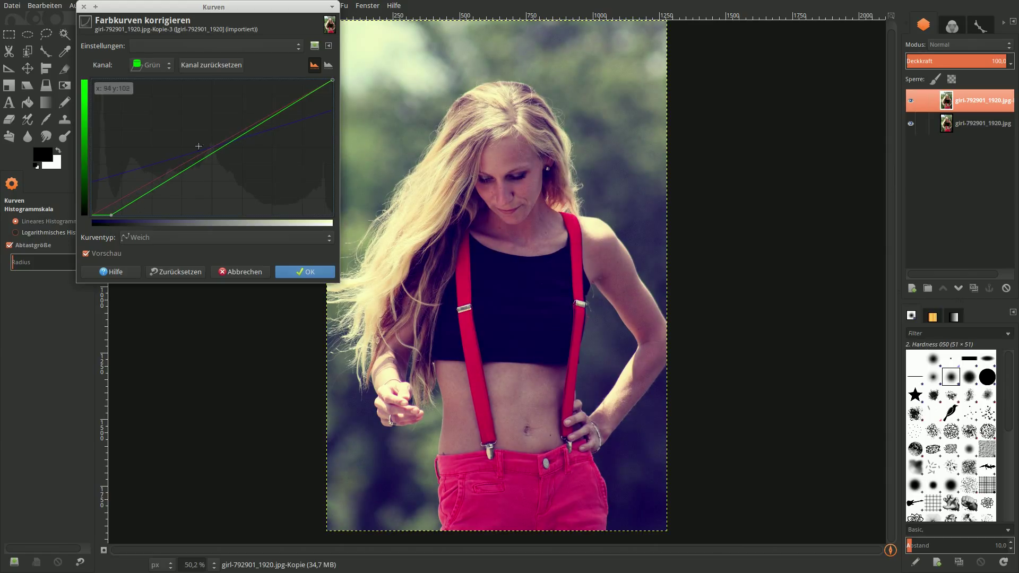
pyautogui.click(214, 151)
pyautogui.moveTo(214, 150); pyautogui.dragTo(211, 149)
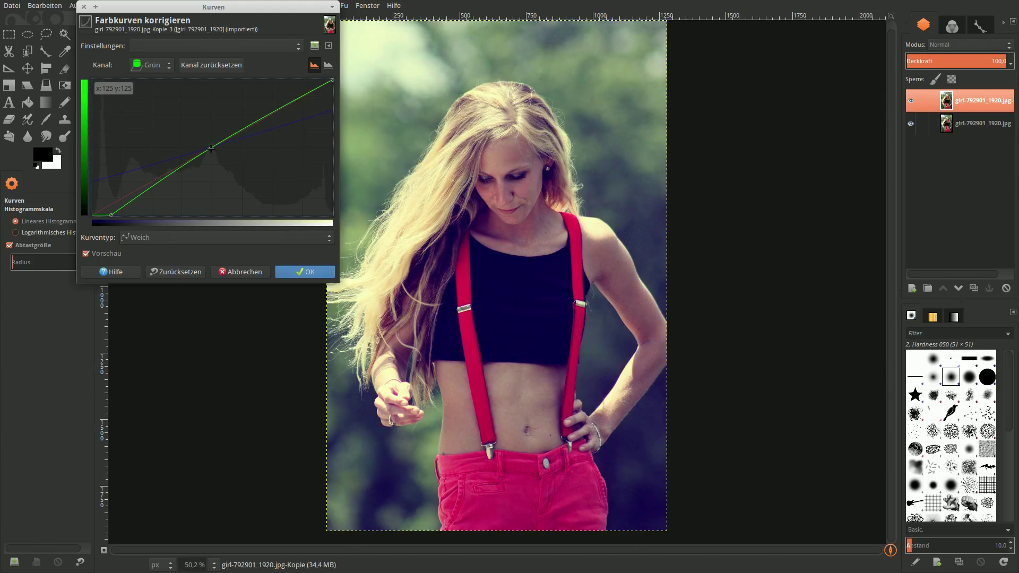
pyautogui.click(268, 116)
# Reshape the red curve with black point 38, midpoint 127 and extra points, then apply Curves
pyautogui.click(145, 69)
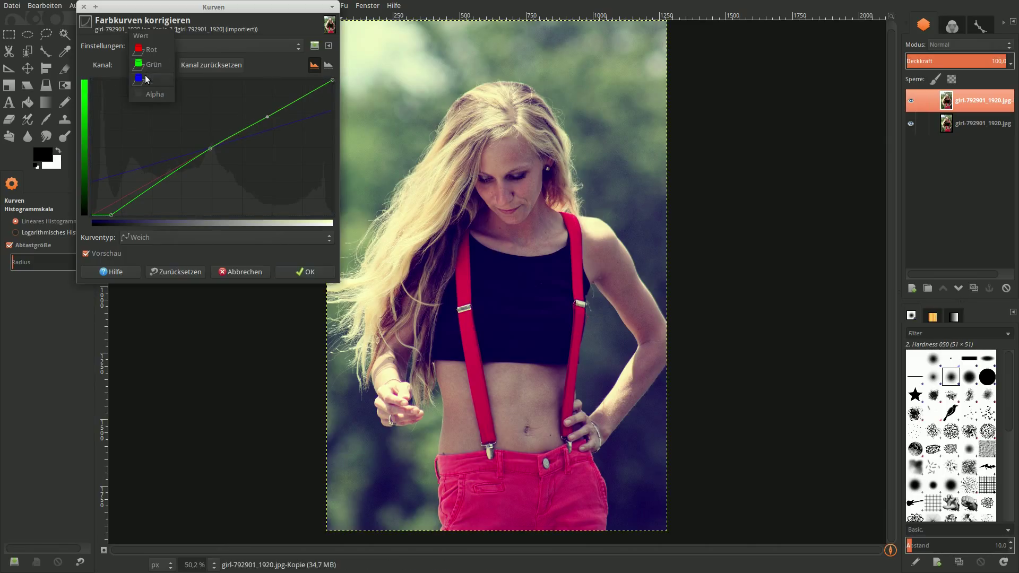
pyautogui.click(151, 53)
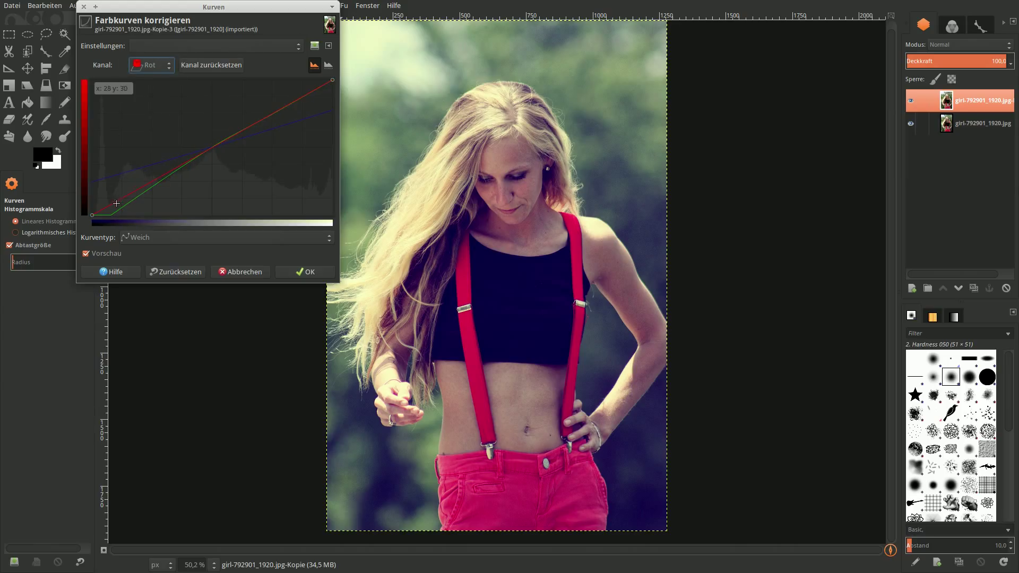
pyautogui.moveTo(94, 216)
pyautogui.mouseDown()
pyautogui.moveTo(129, 216)
pyautogui.moveTo(135, 237)
pyautogui.mouseUp()
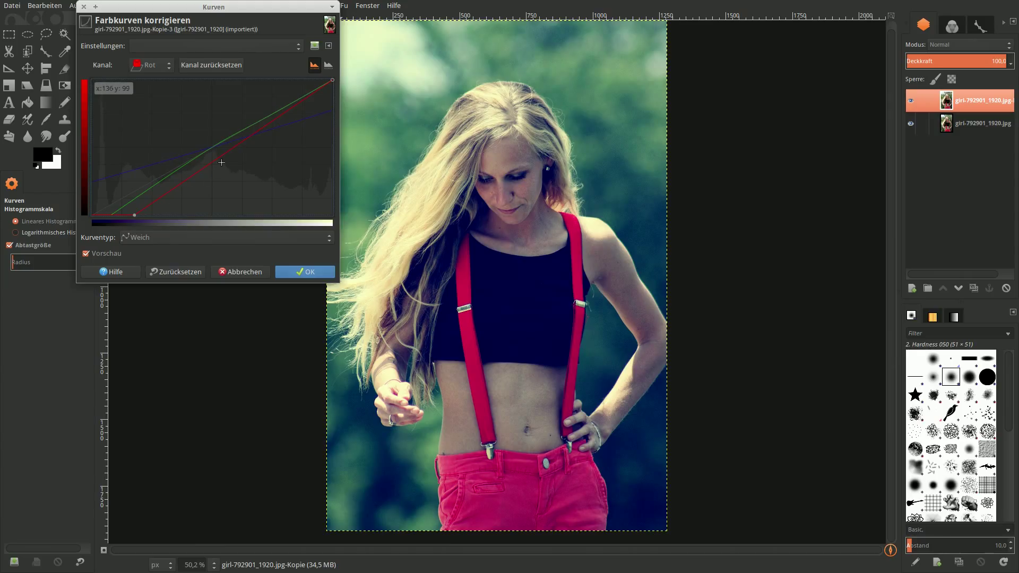
pyautogui.moveTo(215, 157); pyautogui.dragTo(213, 148)
pyautogui.click(264, 117)
pyautogui.moveTo(178, 175); pyautogui.dragTo(164, 170)
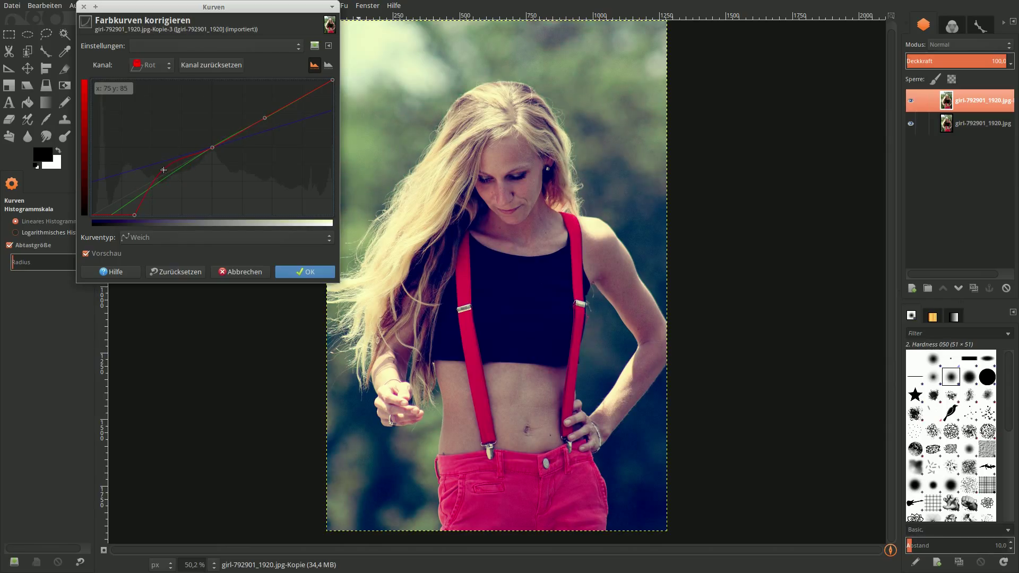
pyautogui.moveTo(164, 170); pyautogui.dragTo(161, 170)
pyautogui.click(184, 156)
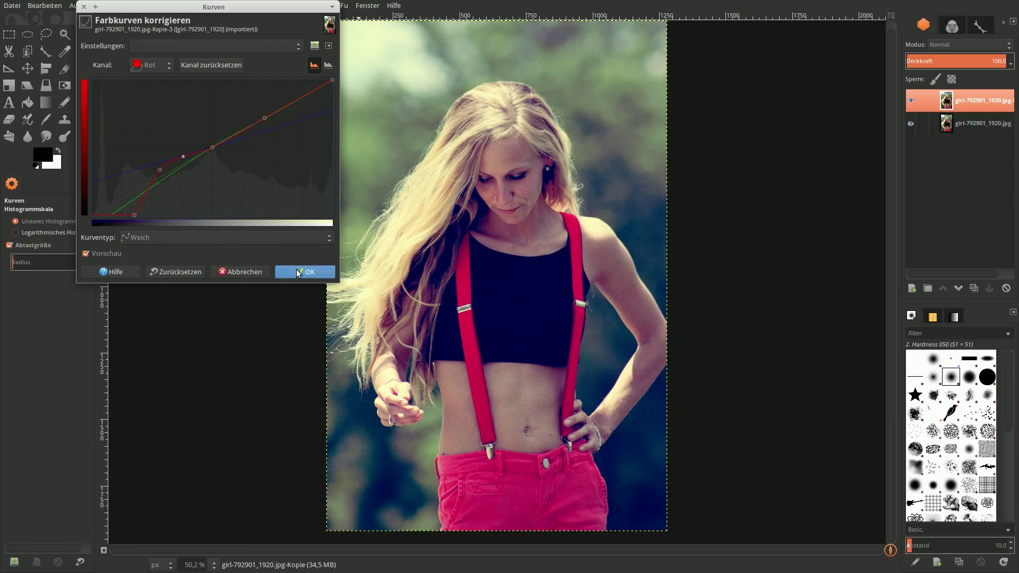
pyautogui.click(297, 273)
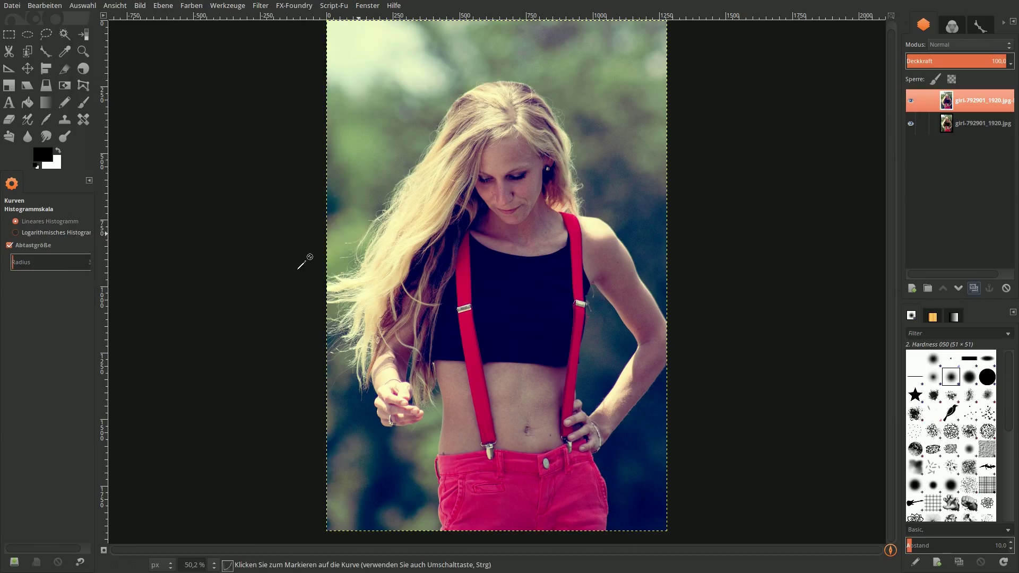
# Duplicate the graded layer, hide the bottom layer, and apply a Gradient Map for black-and-white
pyautogui.click(973, 290)
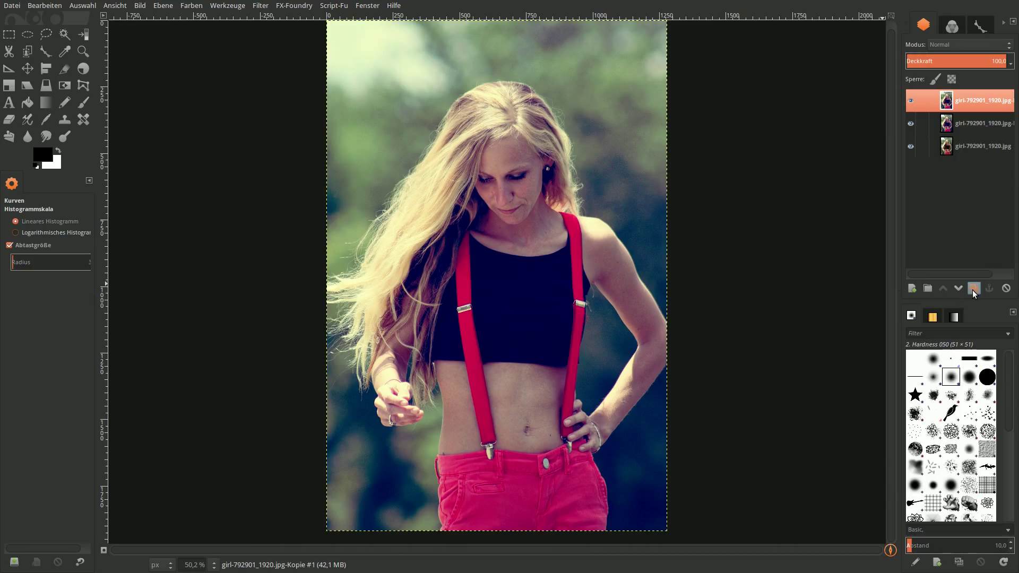
pyautogui.click(912, 146)
pyautogui.click(27, 68)
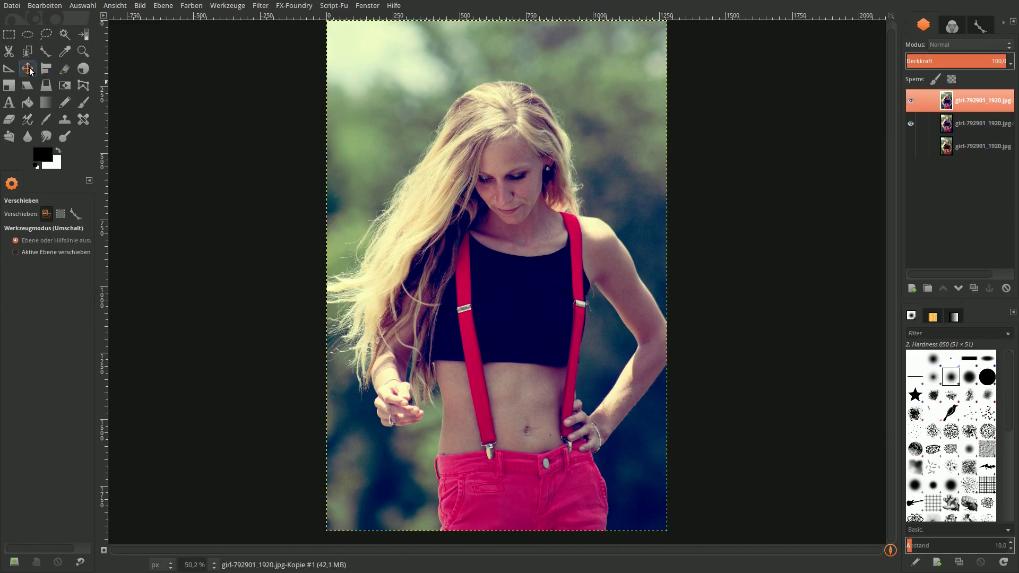
pyautogui.rightClick(493, 181)
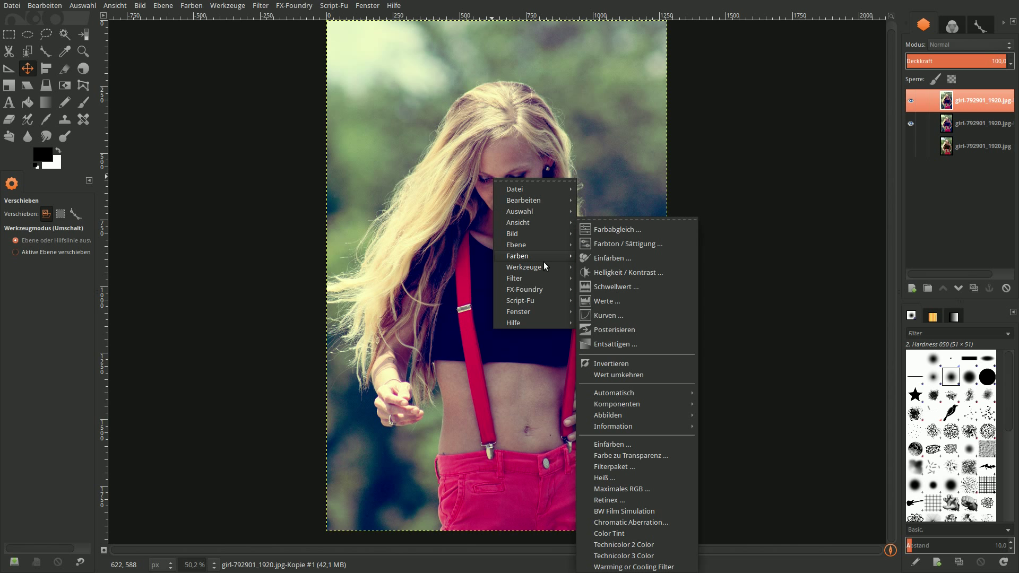
pyautogui.moveTo(607, 415)
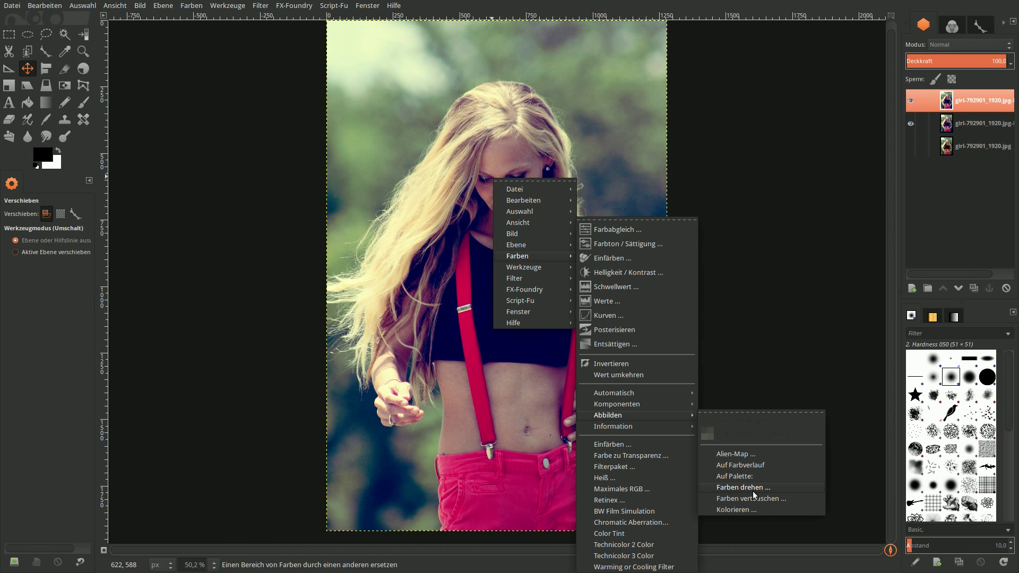
pyautogui.click(752, 468)
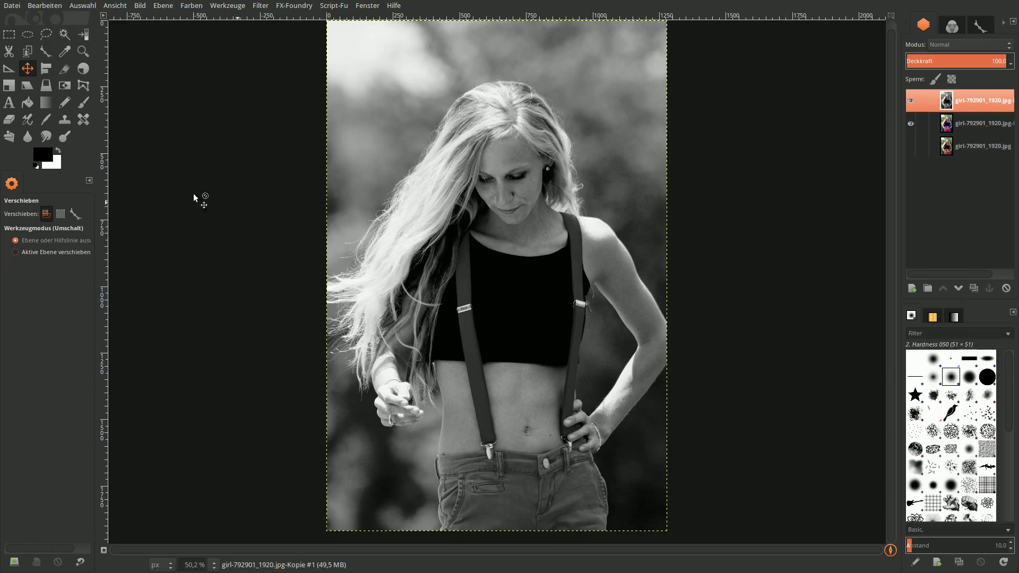
# Set the foreground colour to dark blue 0a2059
pyautogui.click(49, 154)
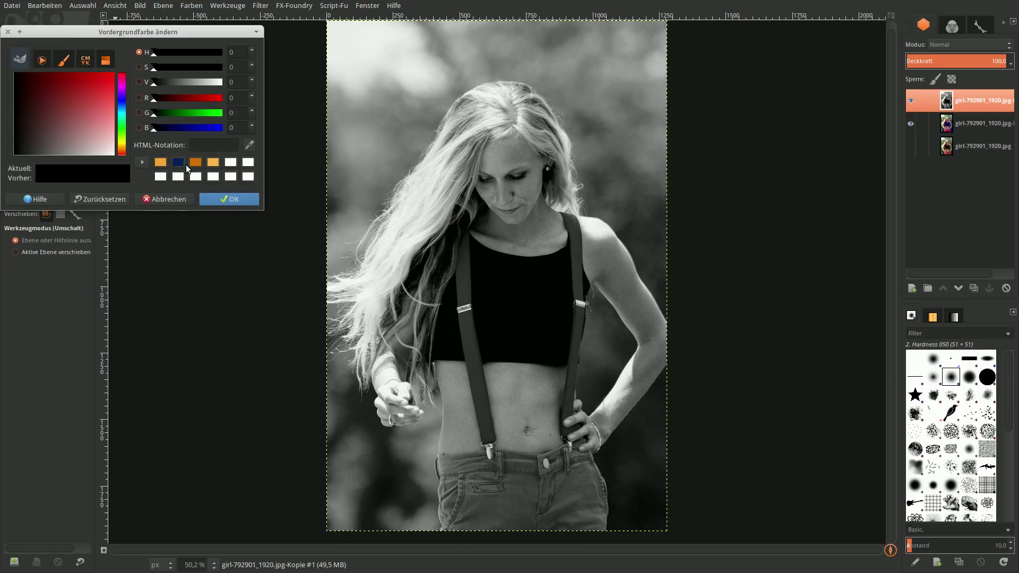
pyautogui.click(178, 162)
pyautogui.doubleClick(220, 149)
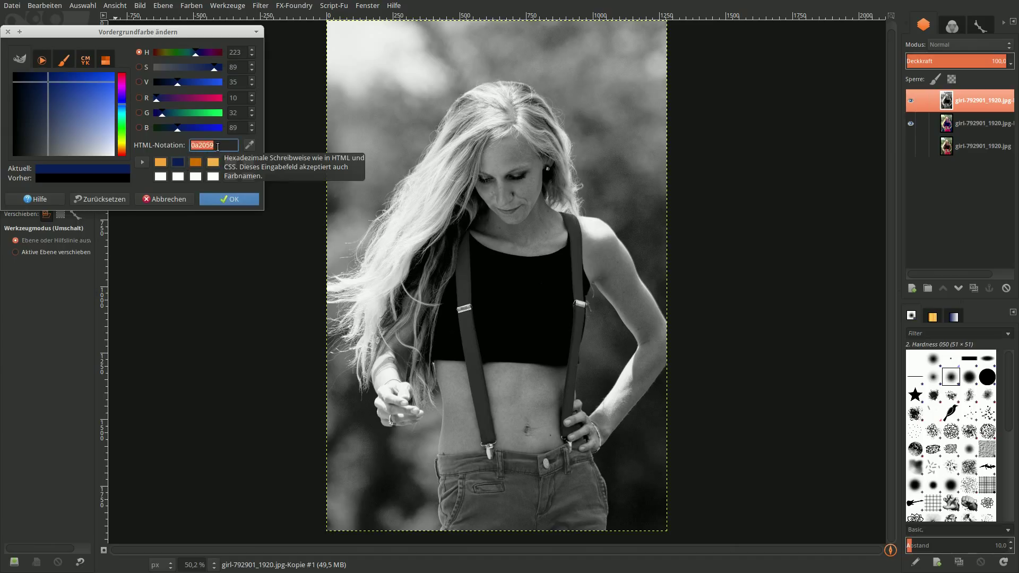
pyautogui.click(217, 197)
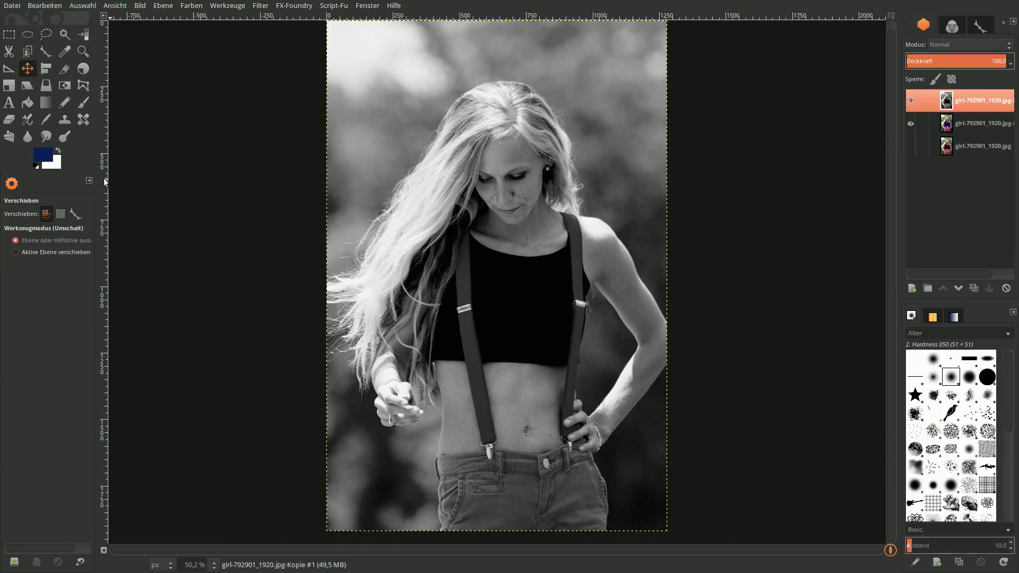
# Set the background colour to orange faa538
pyautogui.click(57, 165)
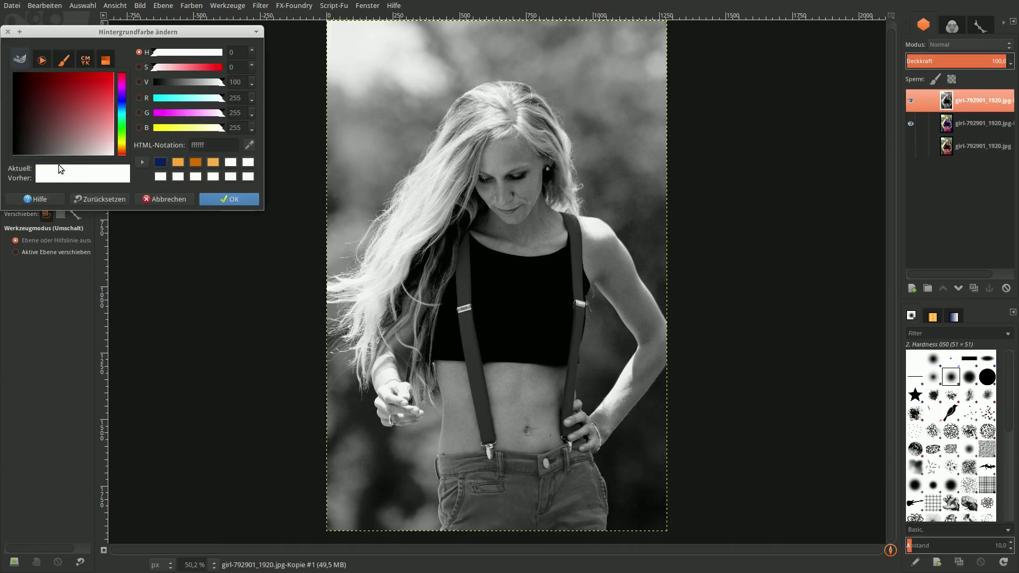
pyautogui.click(178, 162)
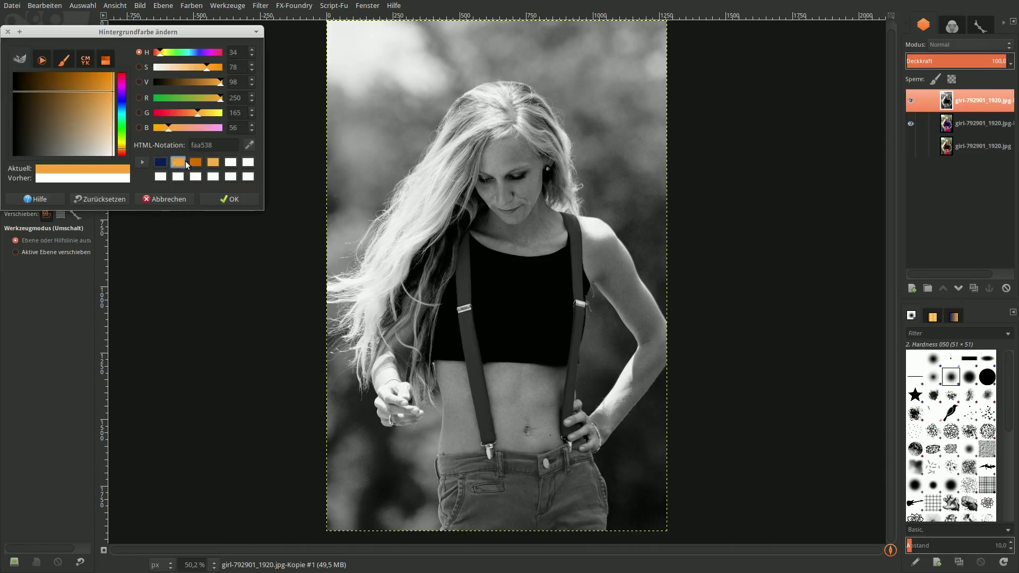
pyautogui.doubleClick(219, 147)
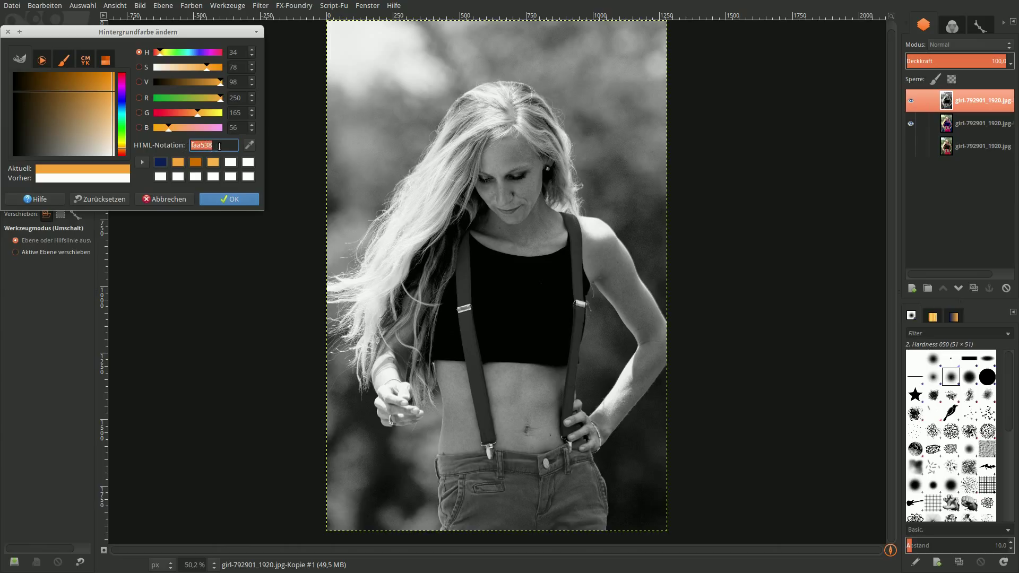
pyautogui.click(228, 198)
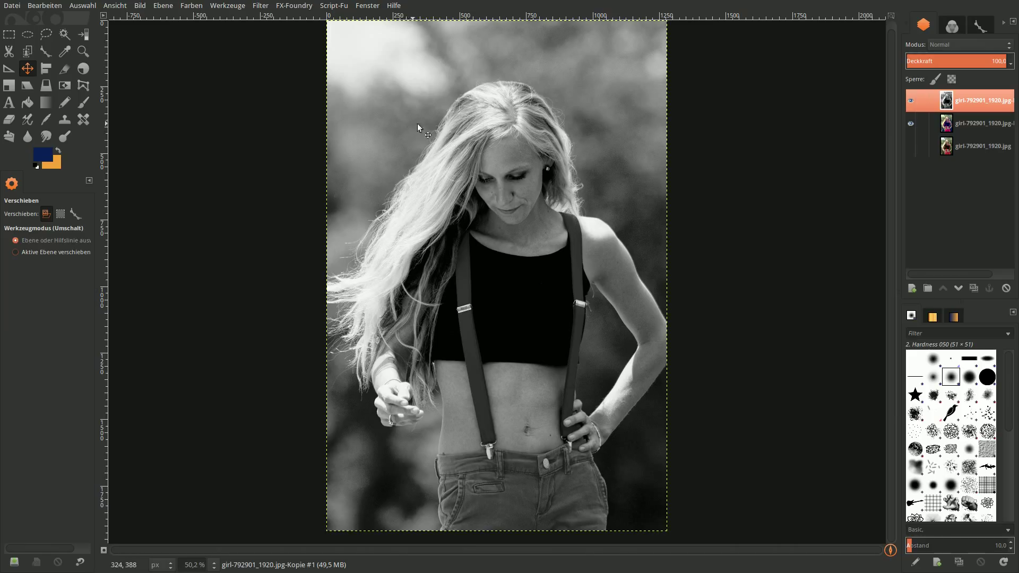
# Tint the layer with the navy-orange gradient map, blend it Harte Kanten at 11%, and duplicate it
pyautogui.rightClick(437, 125)
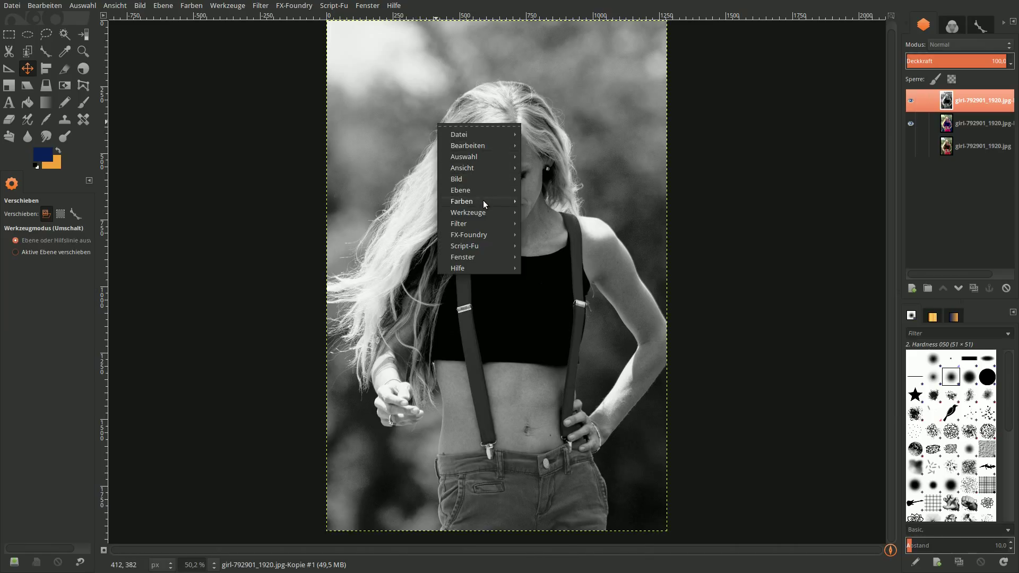
pyautogui.moveTo(462, 201)
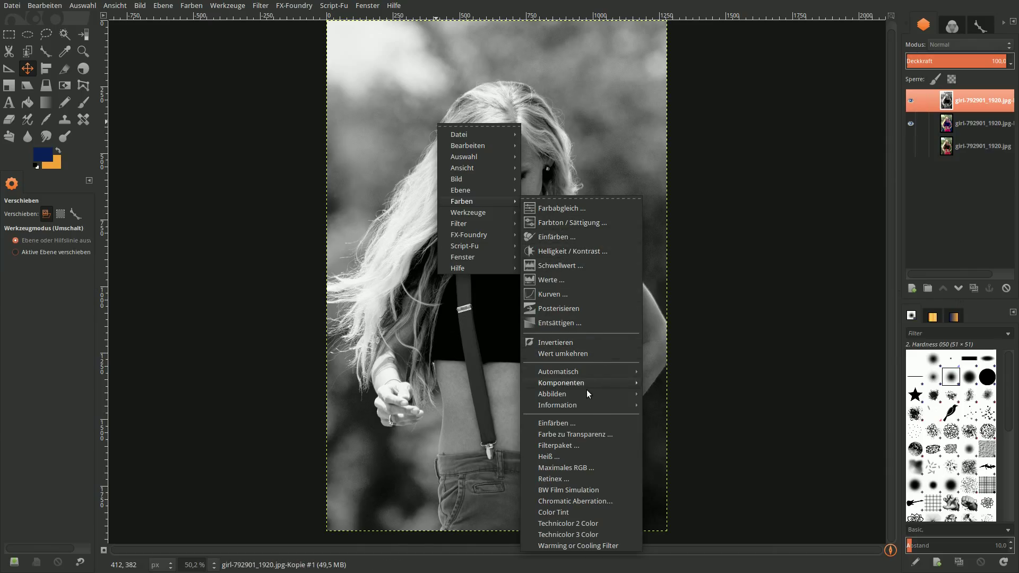
pyautogui.moveTo(552, 394)
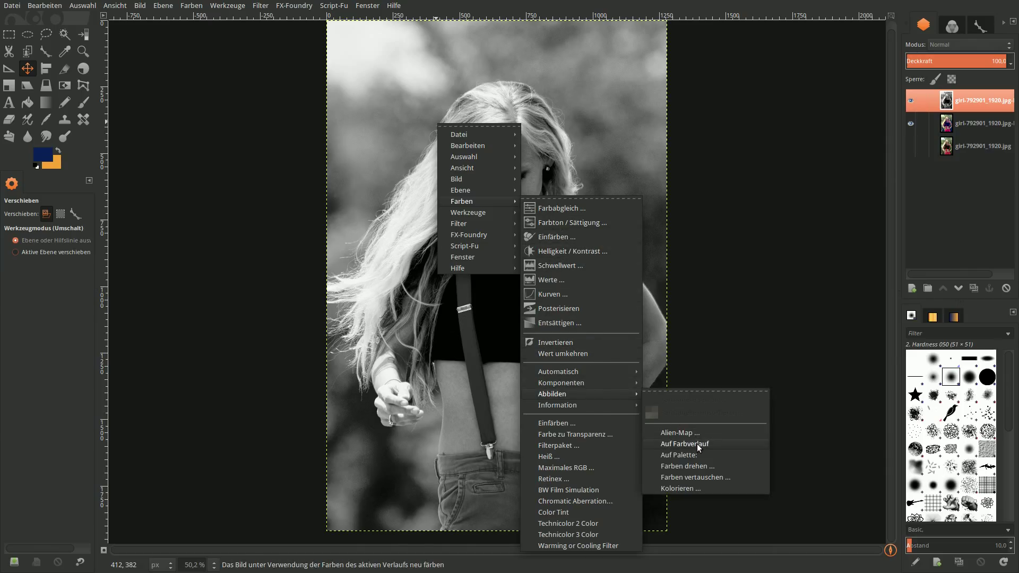
pyautogui.click(697, 443)
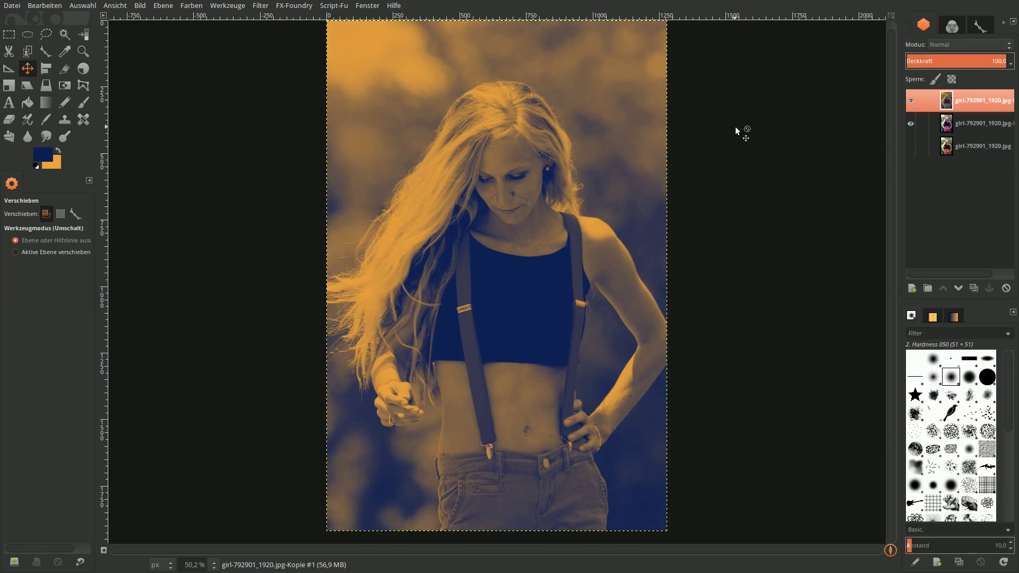
pyautogui.click(976, 45)
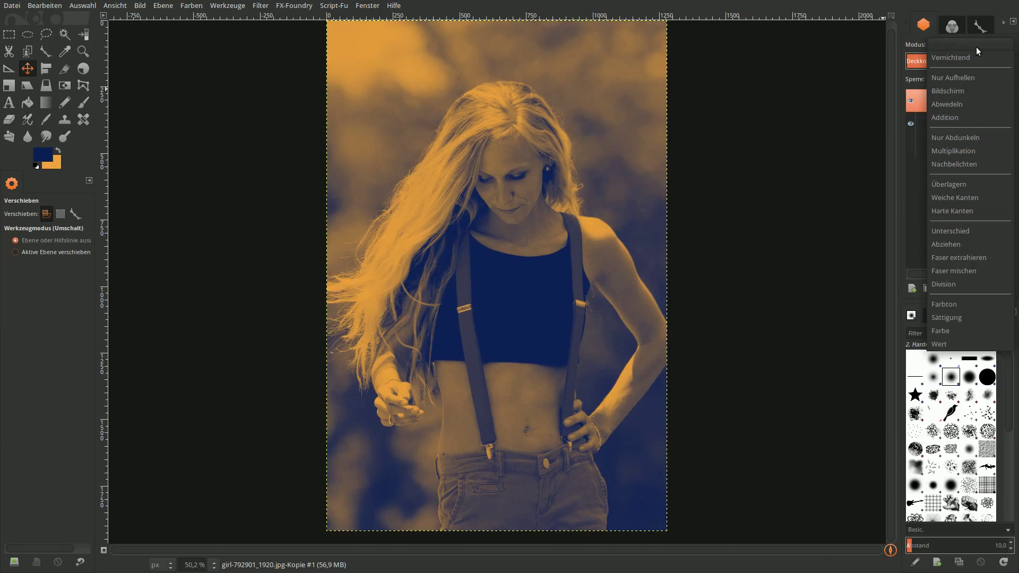
pyautogui.click(978, 211)
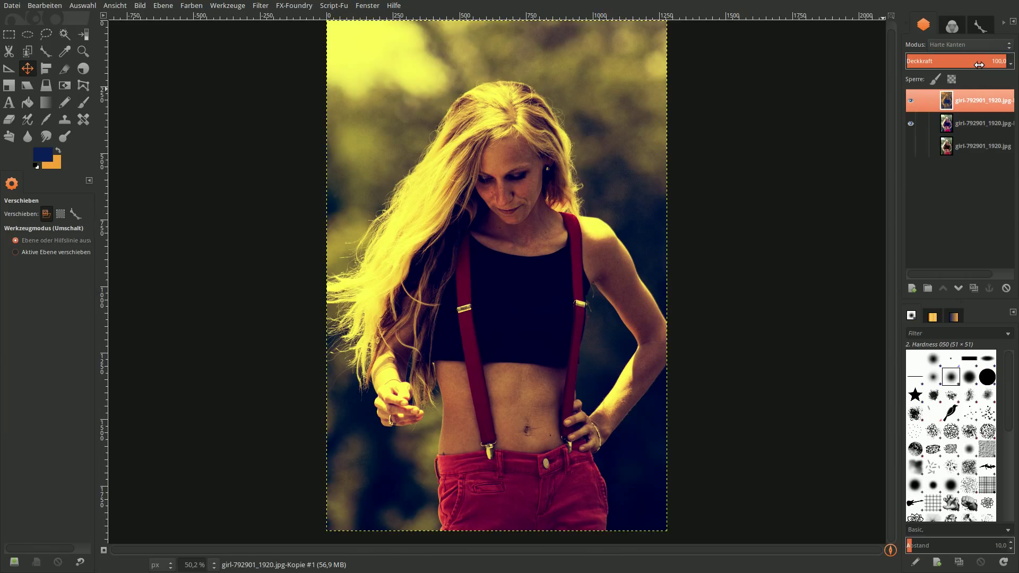
pyautogui.click(995, 61)
pyautogui.write('11')
pyautogui.press('Return')
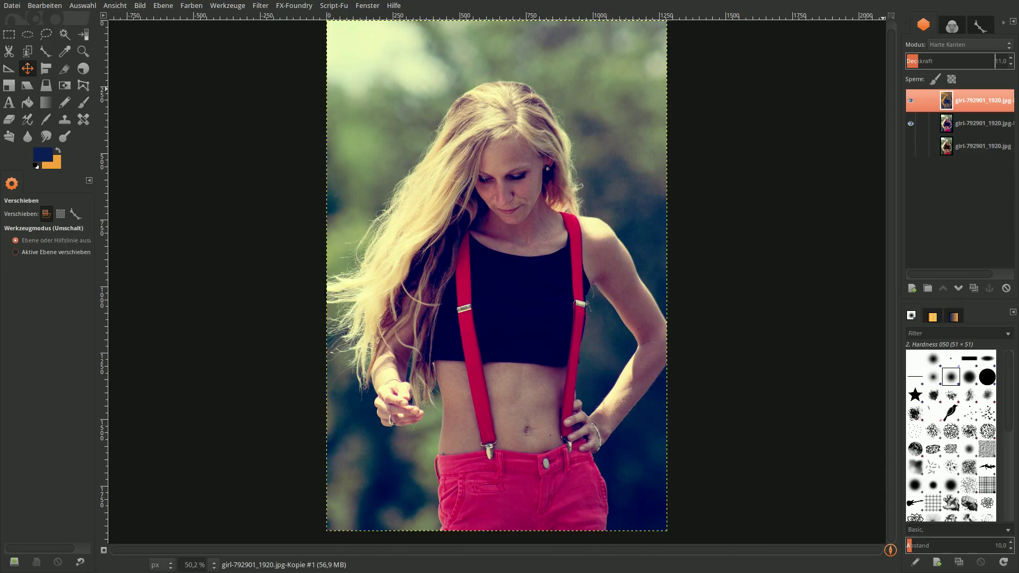
pyautogui.click(973, 289)
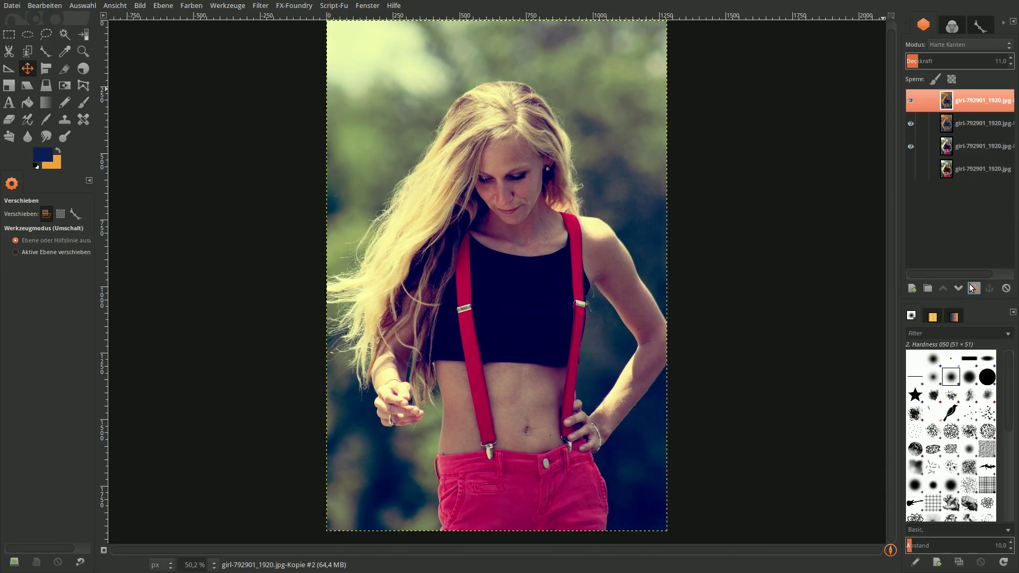
# Blend the duplicate layer in Bildschirm mode at 45% opacity
pyautogui.click(958, 45)
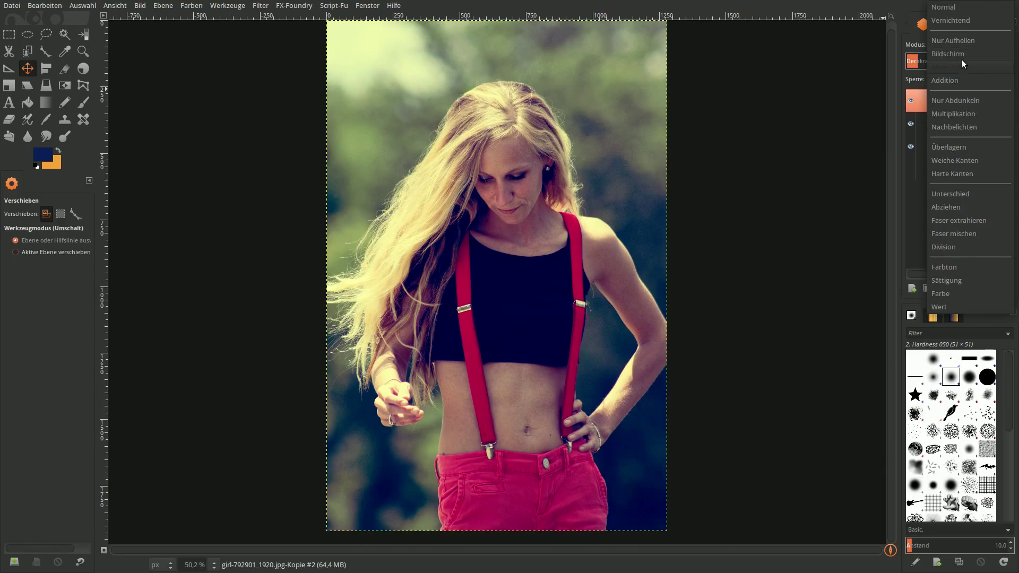
pyautogui.click(962, 59)
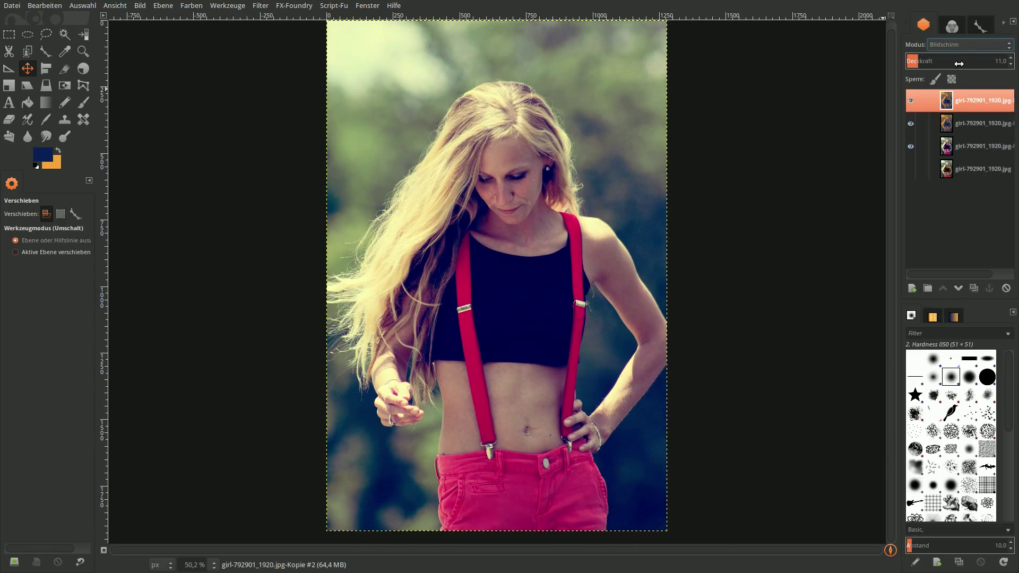
pyautogui.press('Tab')
pyautogui.write('4')
pyautogui.press('Return')
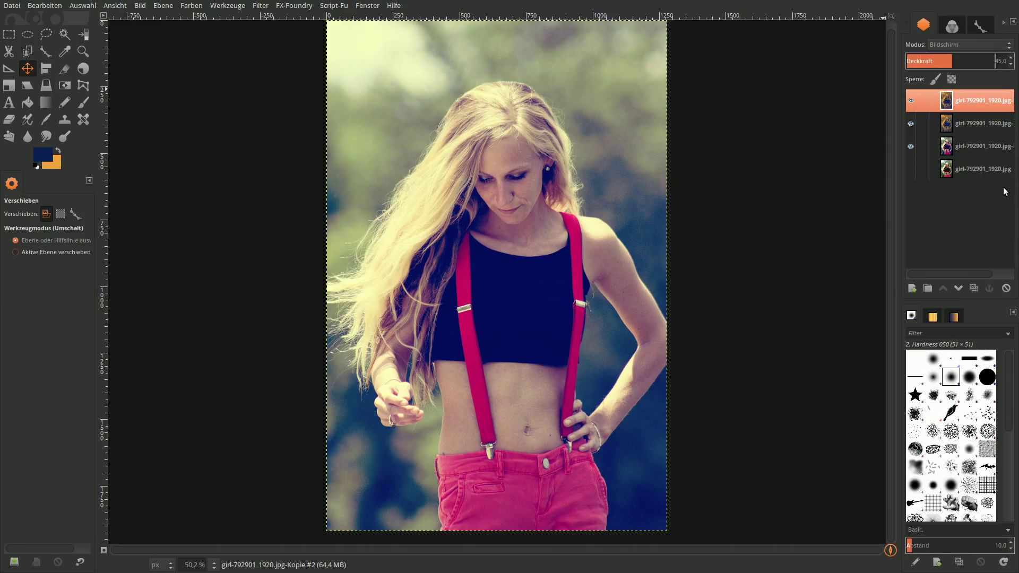
# Add a new transparent layer, Ebene, set to Bildschirm blend mode
pyautogui.click(915, 288)
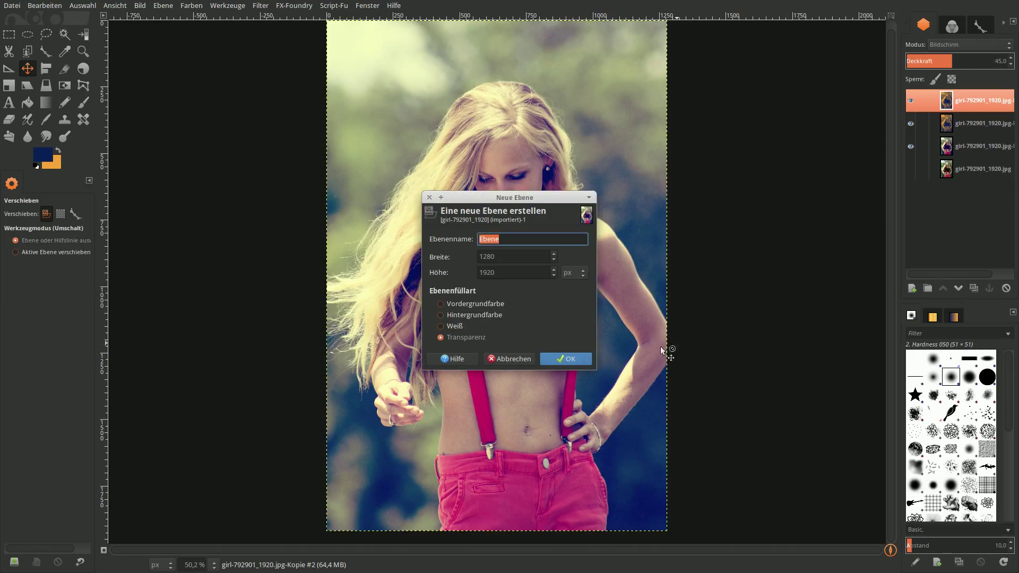
pyautogui.click(574, 357)
pyautogui.click(954, 46)
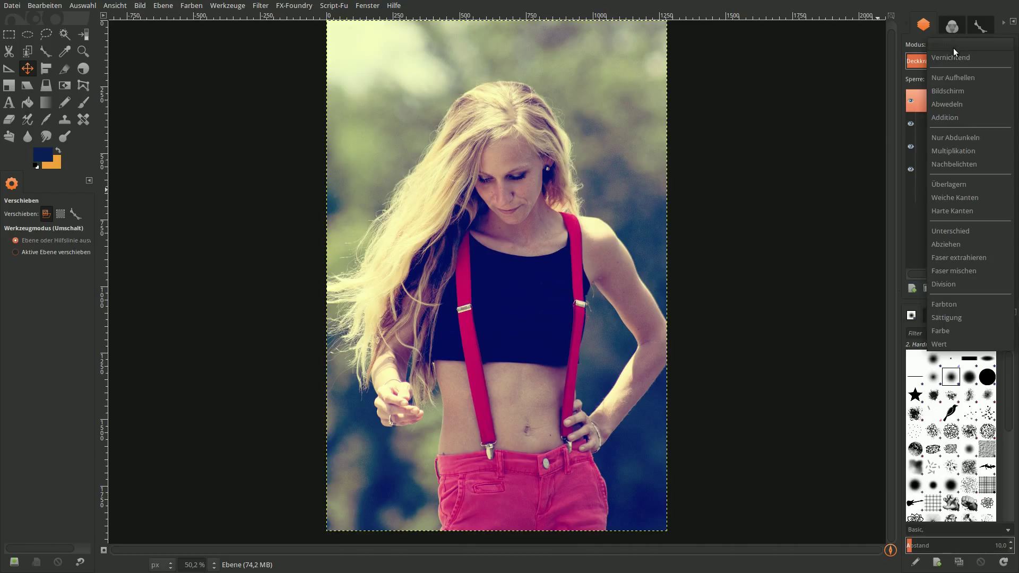
pyautogui.click(957, 93)
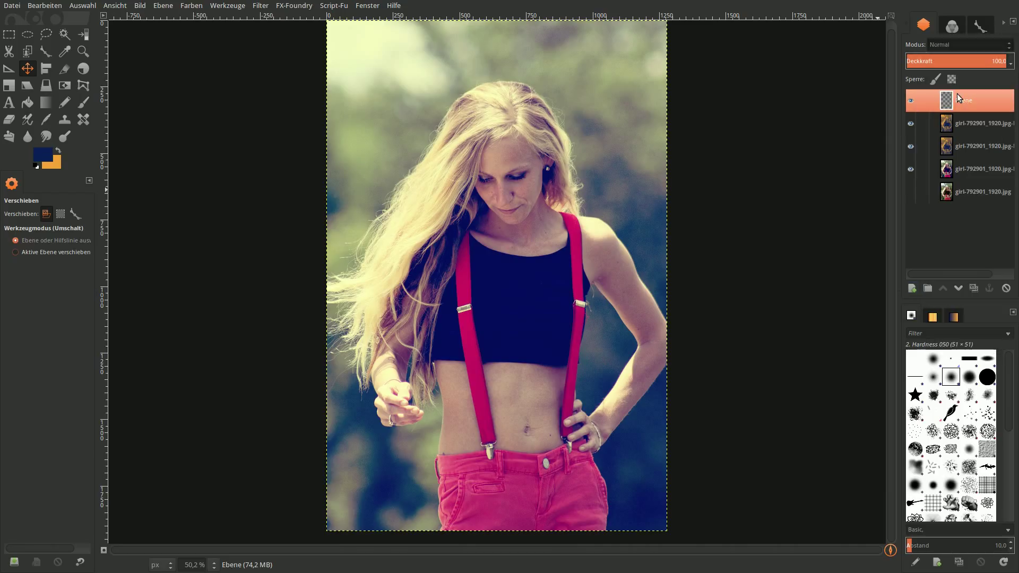
# Reset the colours so white is the foreground and select the Paintbrush
pyautogui.click(36, 166)
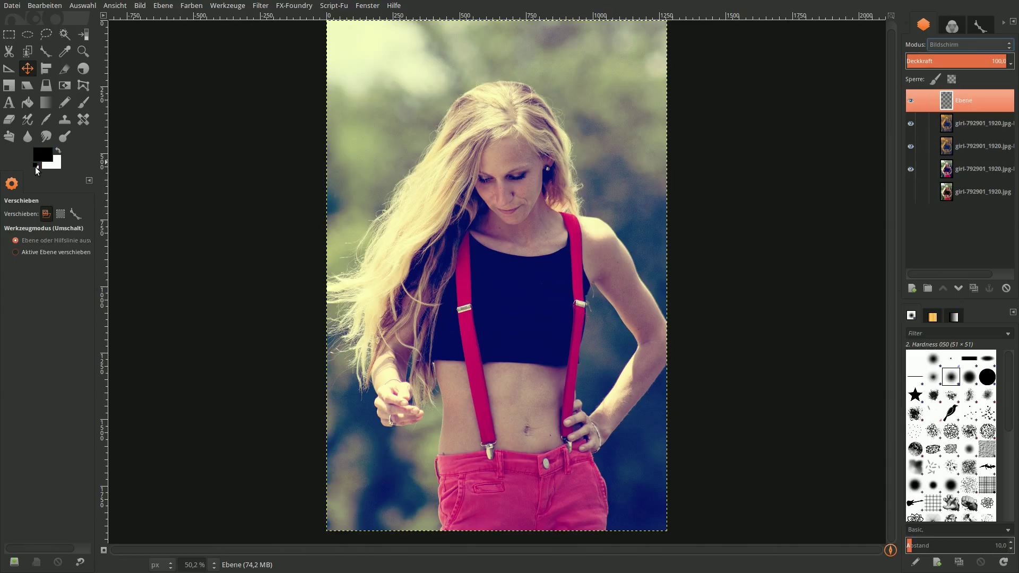
pyautogui.click(59, 152)
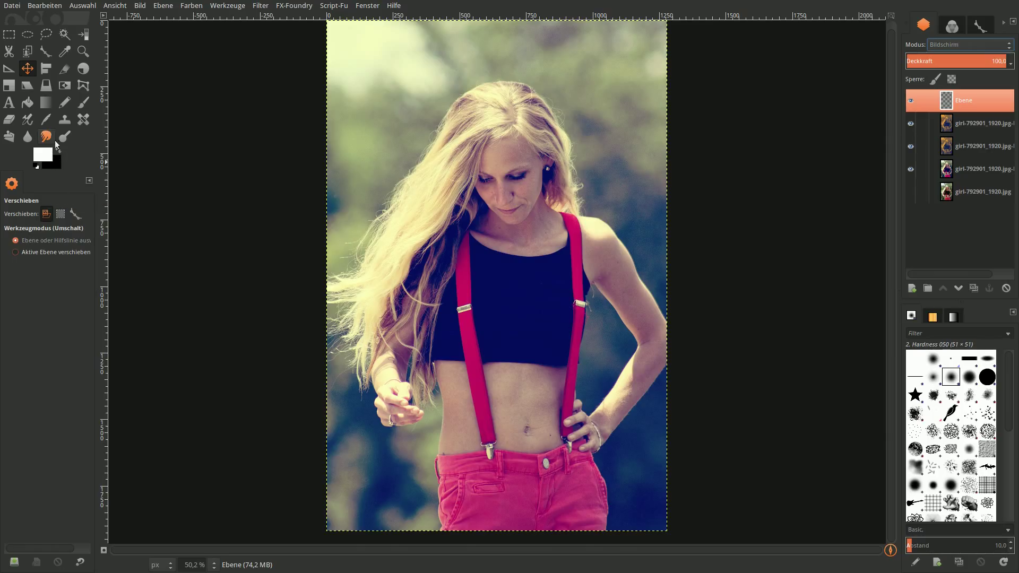
pyautogui.click(85, 105)
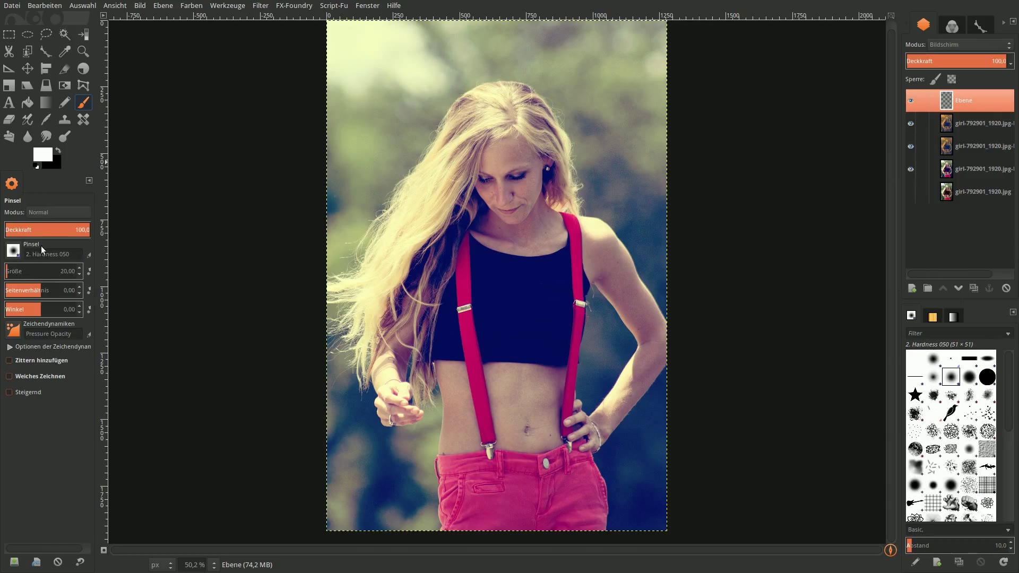
# Set the brush opacity to about 51 and its size to about 504 px
pyautogui.click(46, 232)
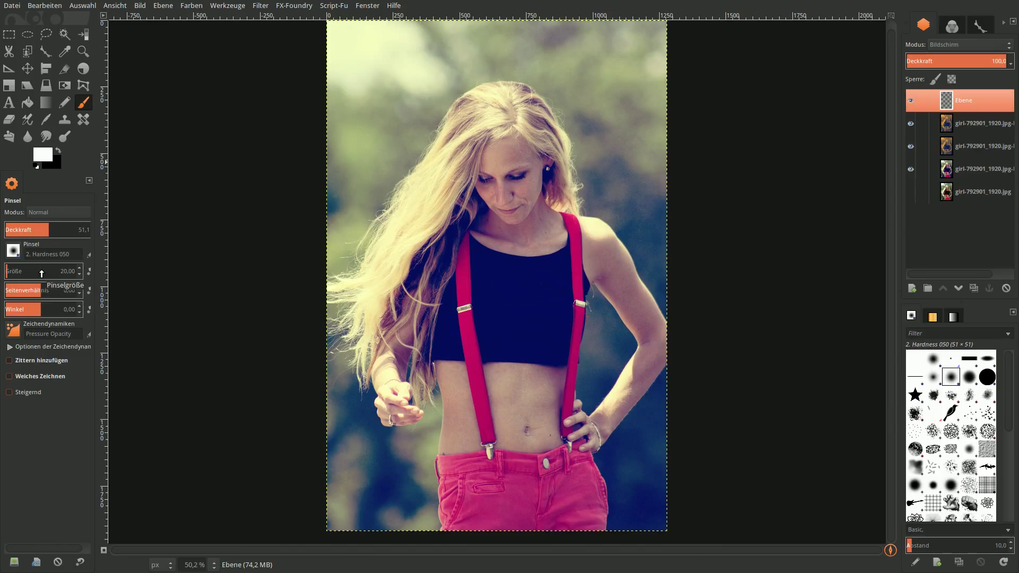
pyautogui.moveTo(41, 273); pyautogui.dragTo(48, 271)
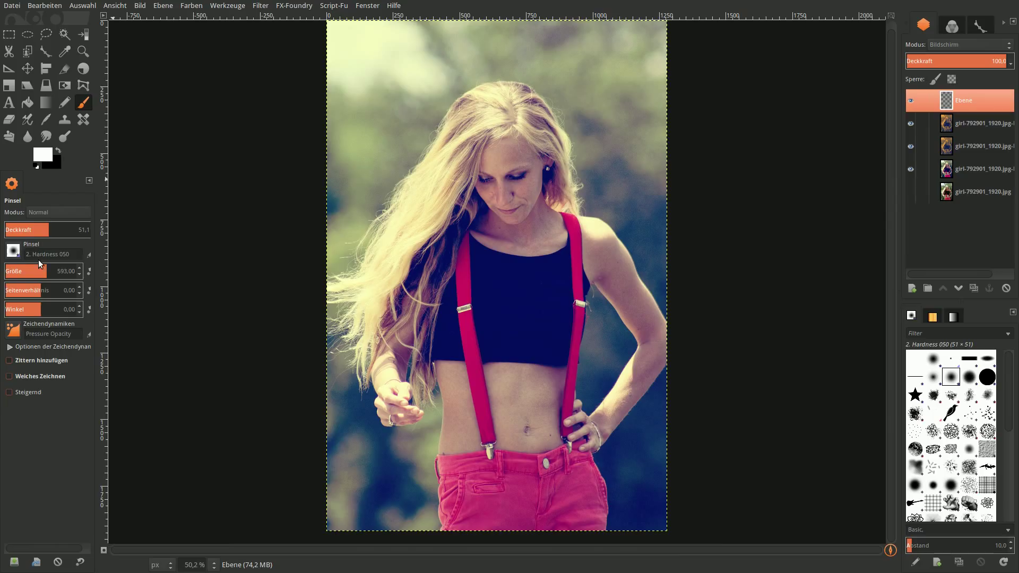
pyautogui.moveTo(32, 271); pyautogui.dragTo(42, 272)
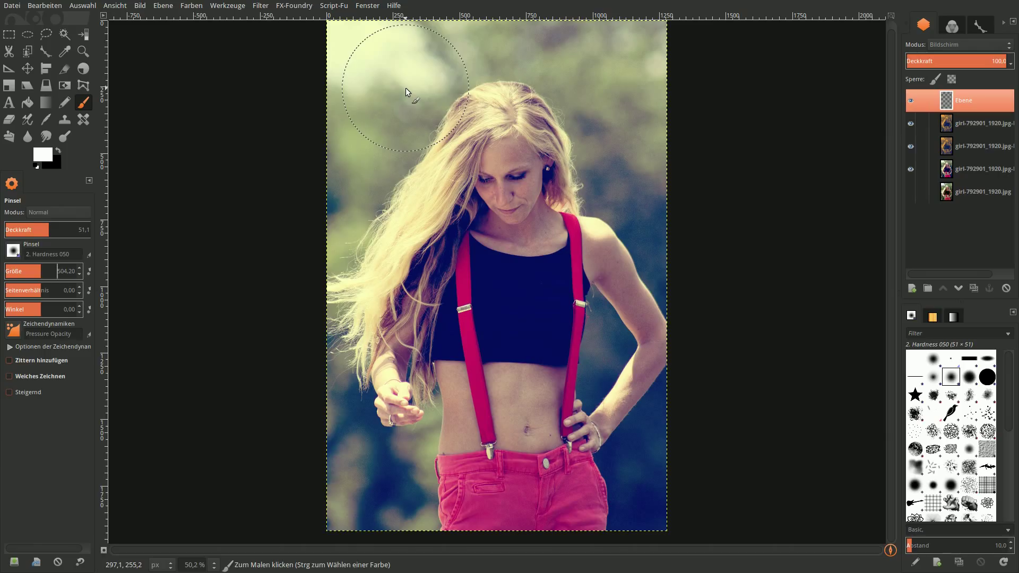
# Set the foreground colour to orange d56e00
pyautogui.click(42, 154)
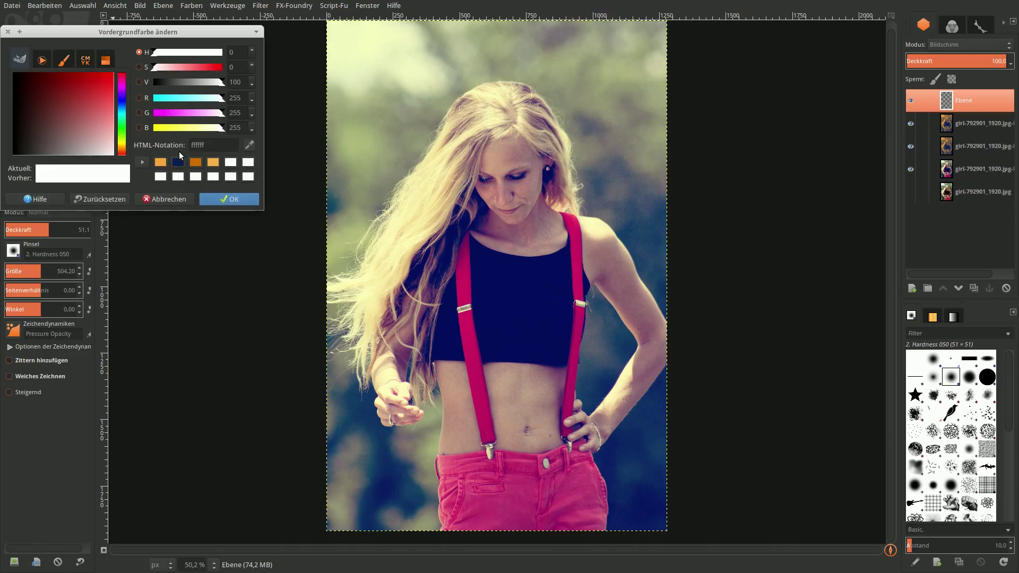
pyautogui.click(196, 162)
pyautogui.click(201, 145)
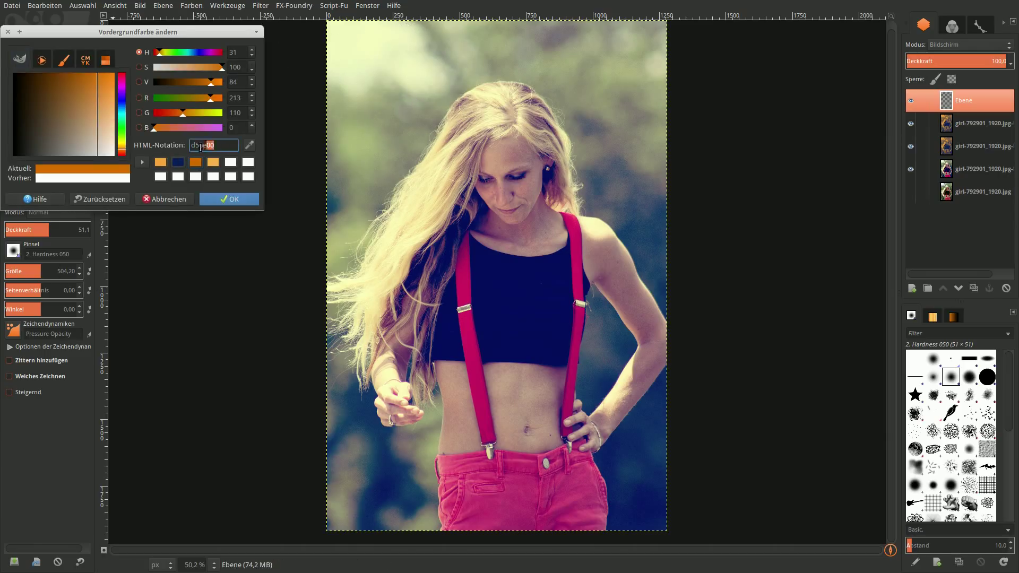
pyautogui.doubleClick(200, 146)
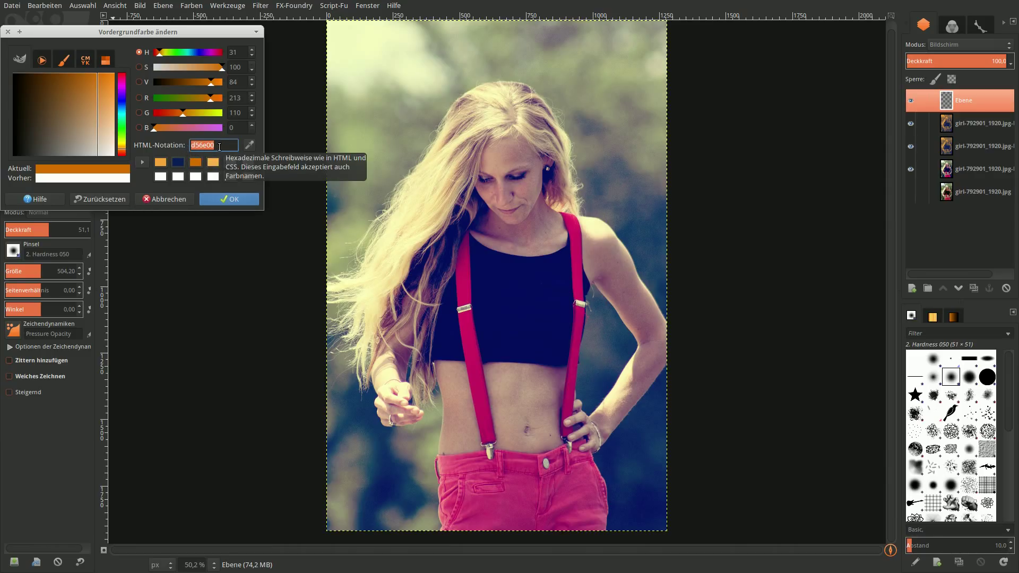
pyautogui.click(221, 201)
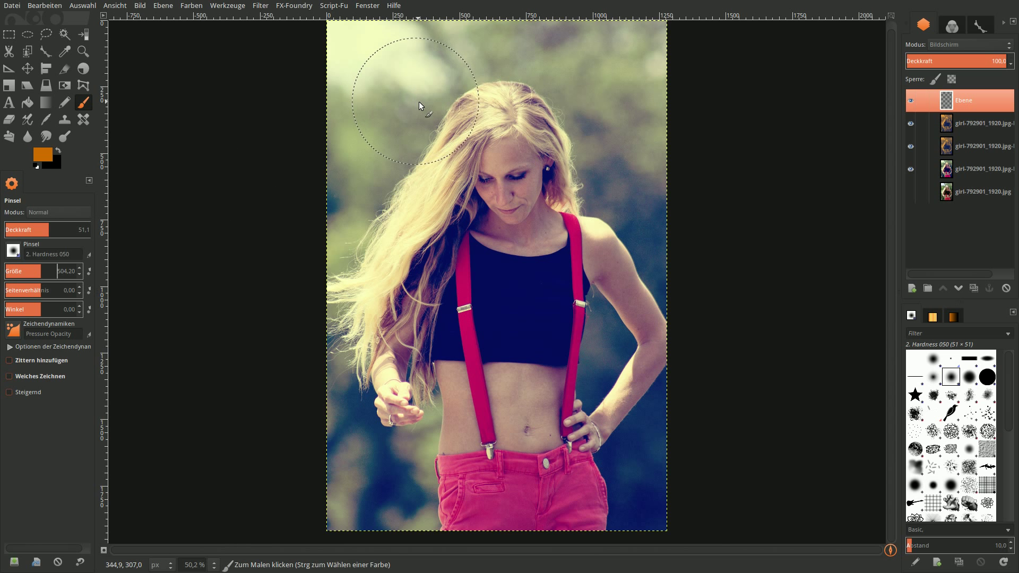
# Paint orange light leaks at the top, left edge and beside her head, plus a faint 16%-opacity glow near her waist
pyautogui.moveTo(403, 126)
pyautogui.mouseDown()
pyautogui.moveTo(375, 139)
pyautogui.moveTo(346, 215)
pyautogui.mouseUp()
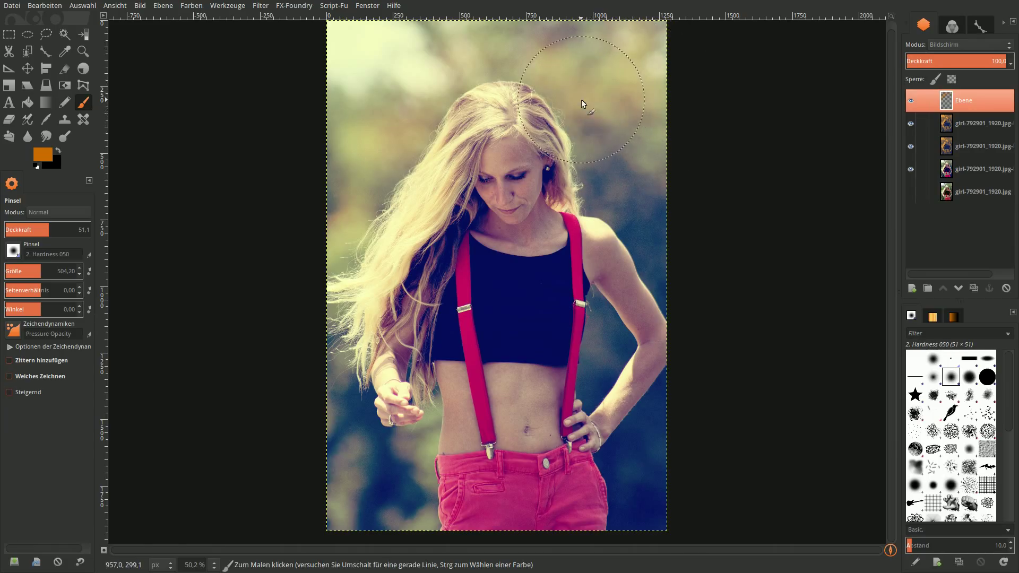
pyautogui.moveTo(598, 163)
pyautogui.mouseDown()
pyautogui.moveTo(625, 193)
pyautogui.moveTo(614, 205)
pyautogui.moveTo(689, 181)
pyautogui.mouseUp()
pyautogui.moveTo(337, 269); pyautogui.dragTo(330, 253)
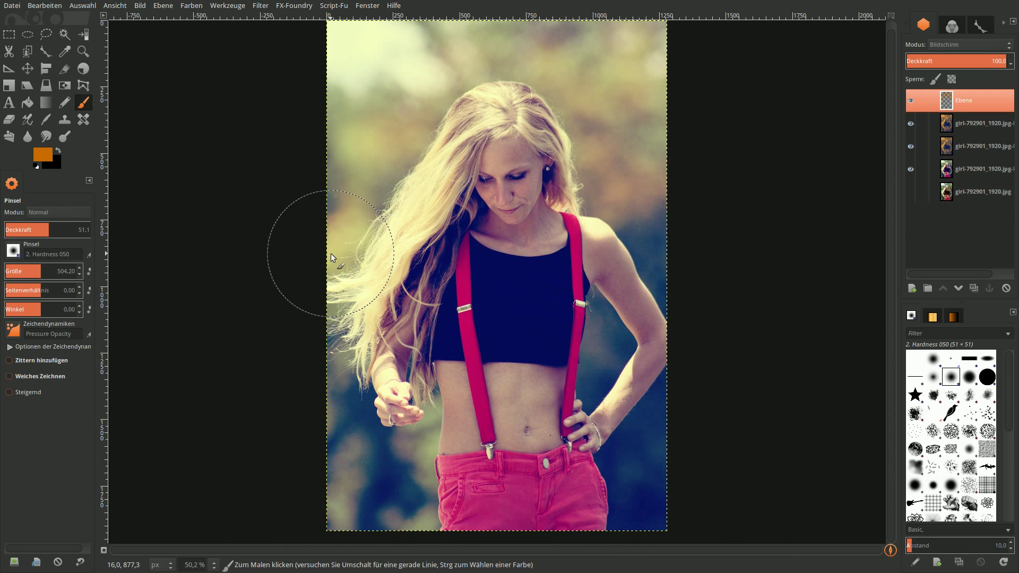
pyautogui.moveTo(319, 417)
pyautogui.mouseDown()
pyautogui.moveTo(330, 421)
pyautogui.moveTo(337, 387)
pyautogui.moveTo(393, 464)
pyautogui.moveTo(410, 446)
pyautogui.moveTo(412, 457)
pyautogui.moveTo(341, 514)
pyautogui.moveTo(346, 472)
pyautogui.moveTo(419, 536)
pyautogui.mouseUp()
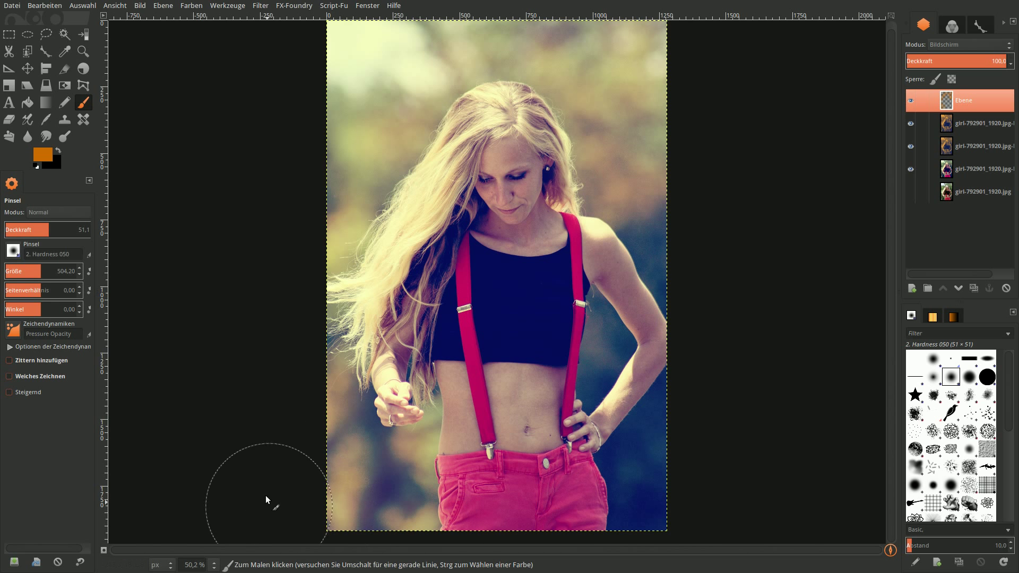
pyautogui.moveTo(367, 94)
pyautogui.mouseDown()
pyautogui.moveTo(368, 59)
pyautogui.moveTo(533, 43)
pyautogui.moveTo(654, 88)
pyautogui.mouseUp()
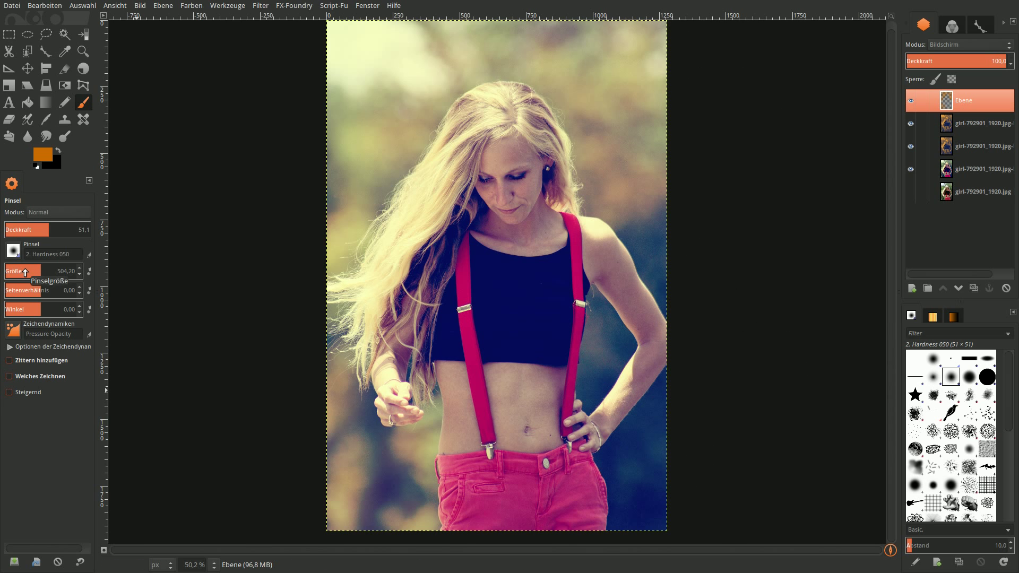
pyautogui.click(18, 230)
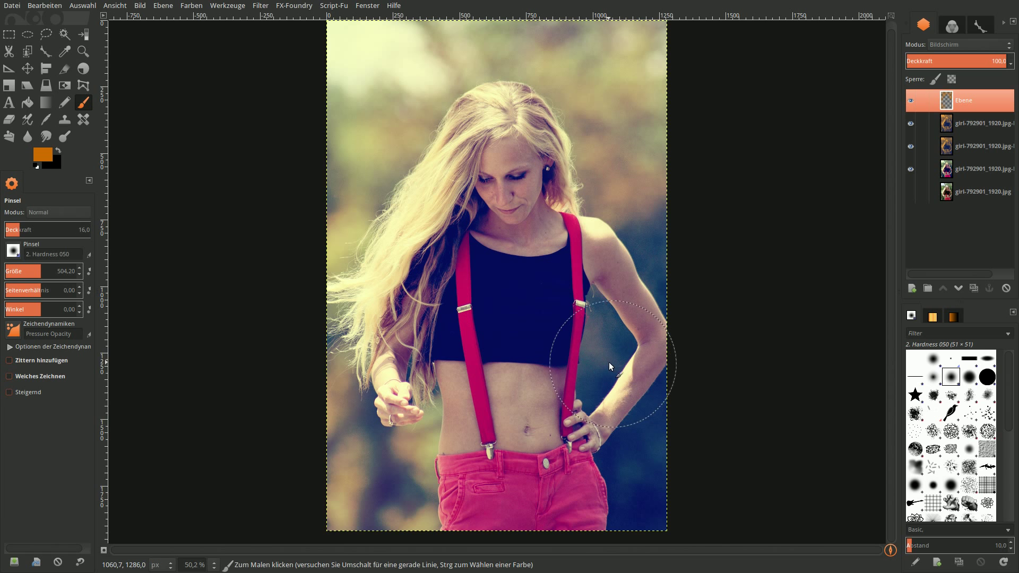
pyautogui.moveTo(600, 348)
pyautogui.mouseDown()
pyautogui.moveTo(573, 377)
pyautogui.moveTo(616, 384)
pyautogui.moveTo(589, 346)
pyautogui.moveTo(476, 419)
pyautogui.mouseUp()
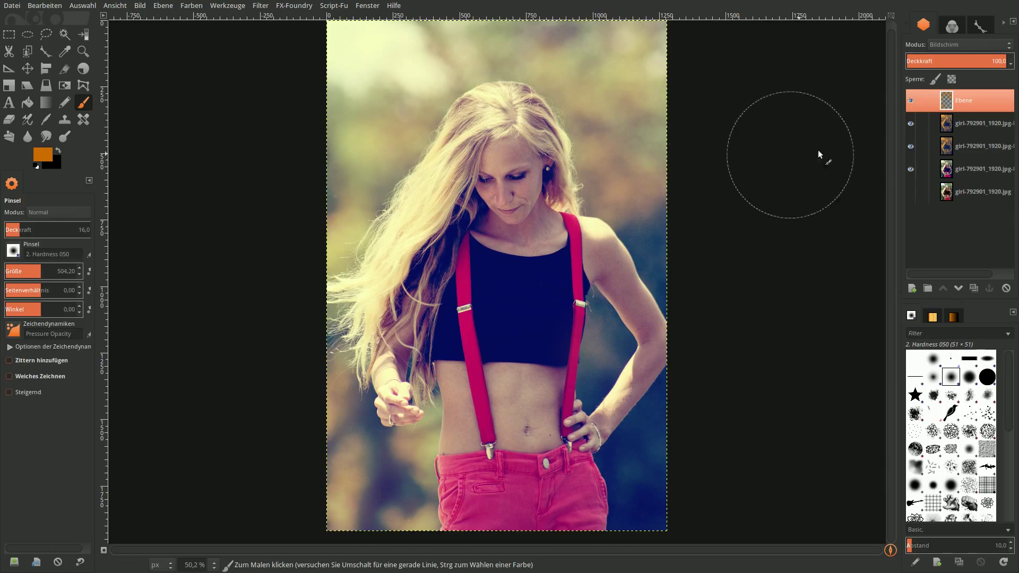
# Change the foreground colour to pale orange fbb249
pyautogui.click(50, 160)
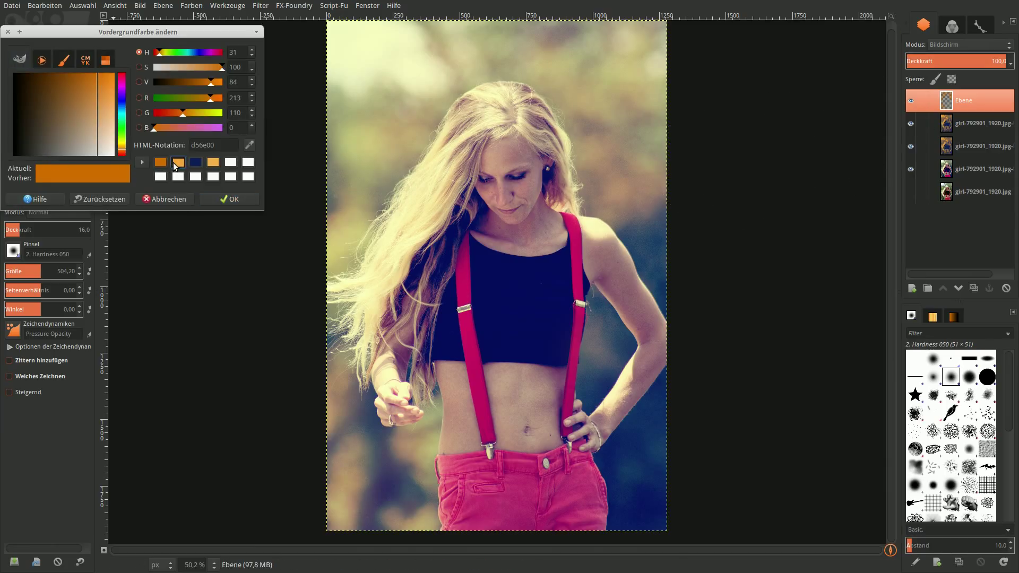
pyautogui.click(177, 162)
pyautogui.click(161, 162)
pyautogui.click(213, 161)
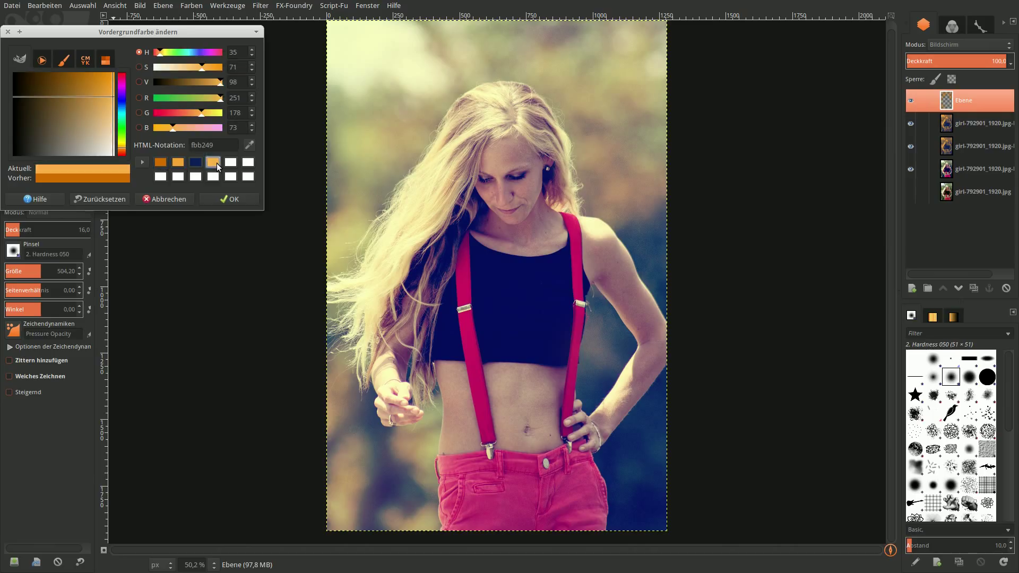
pyautogui.moveTo(220, 146); pyautogui.dragTo(180, 149)
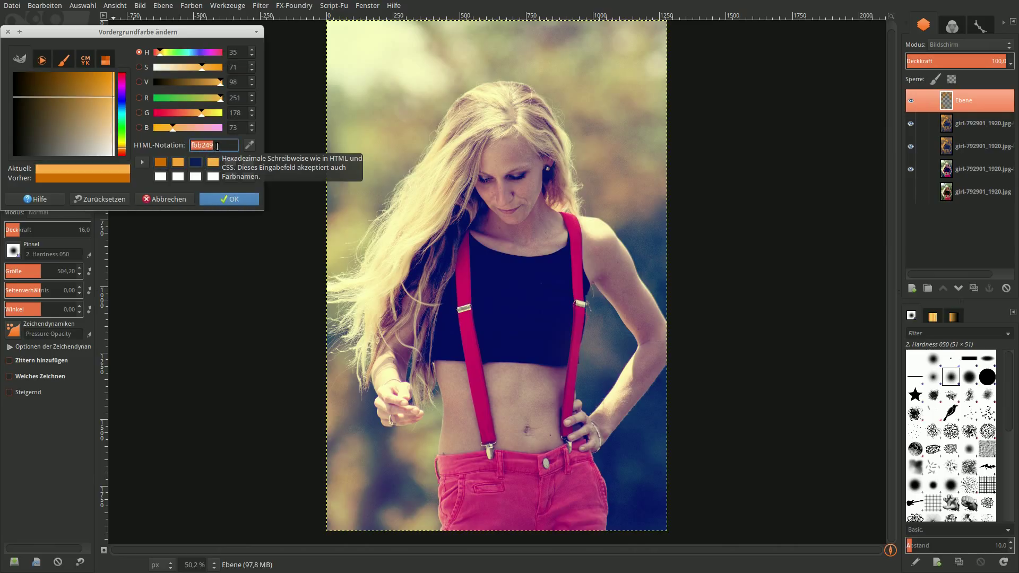
pyautogui.click(222, 199)
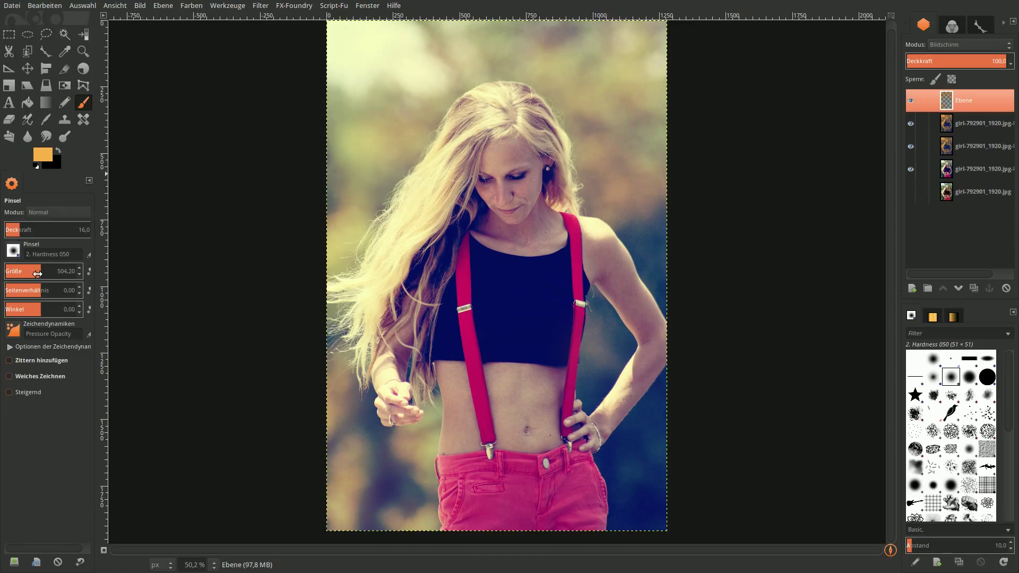
# With a 356 px brush, paint a soft glow along the lower-left edge, then drop opacity to about 21
pyautogui.moveTo(37, 274); pyautogui.dragTo(29, 274)
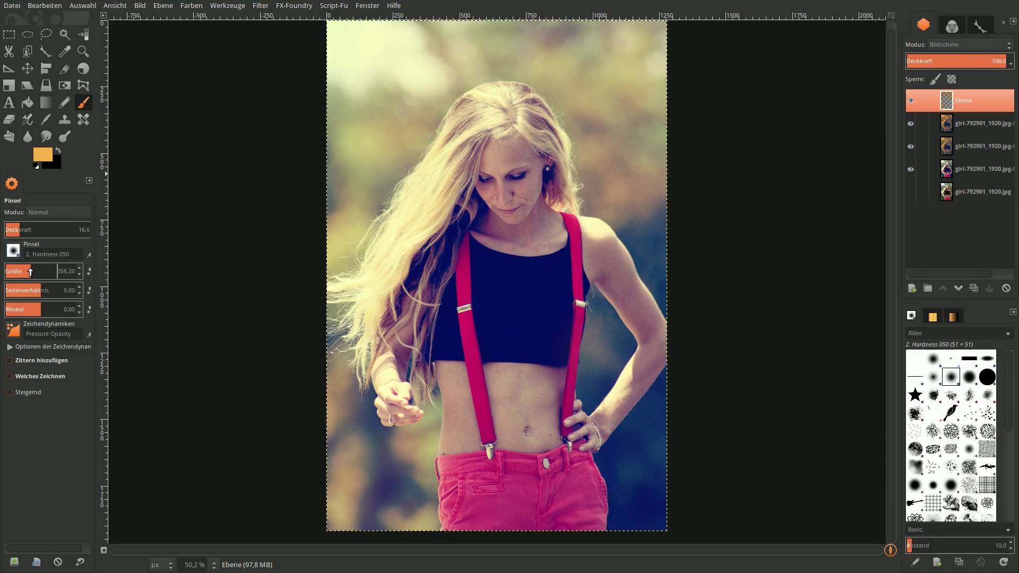
pyautogui.click(43, 230)
pyautogui.scroll(-8, 42, 231)
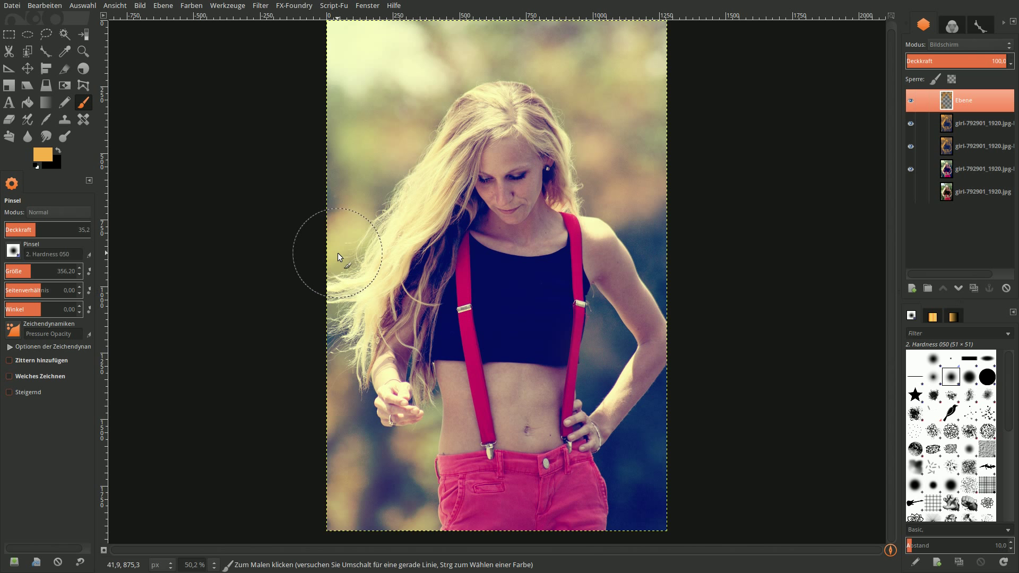
pyautogui.moveTo(336, 378); pyautogui.dragTo(371, 464)
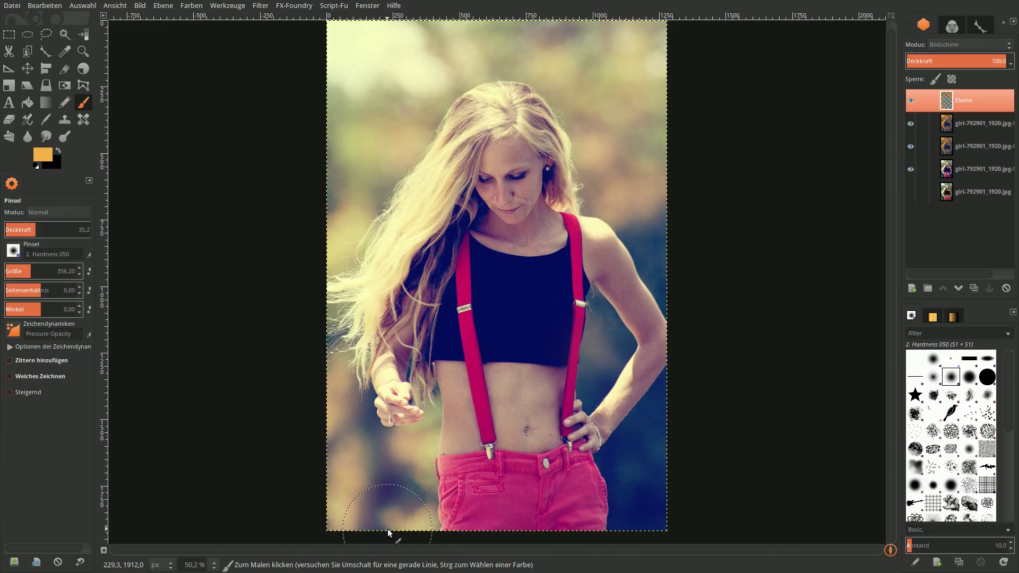
pyautogui.moveTo(416, 530); pyautogui.dragTo(381, 520)
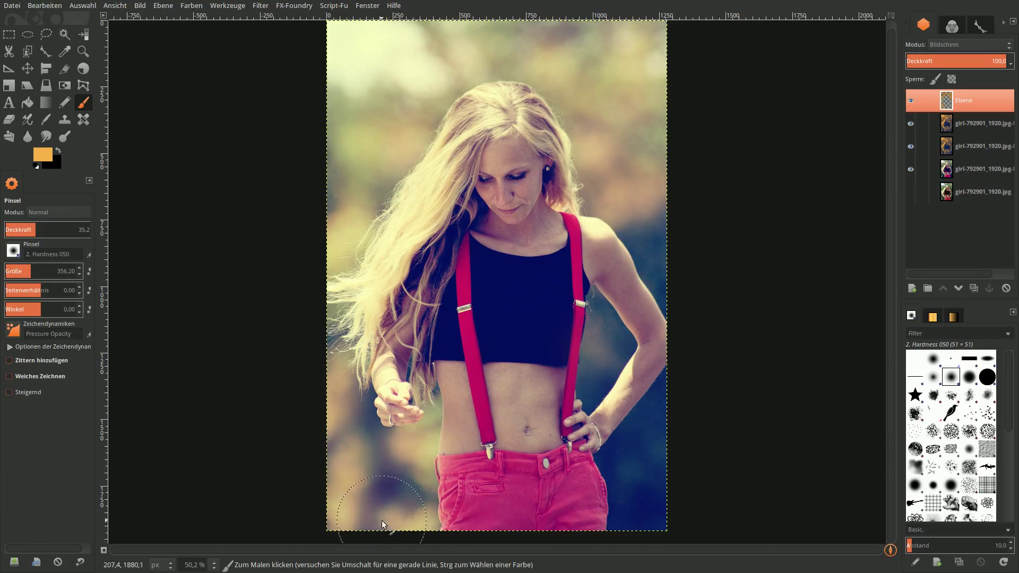
pyautogui.click(23, 229)
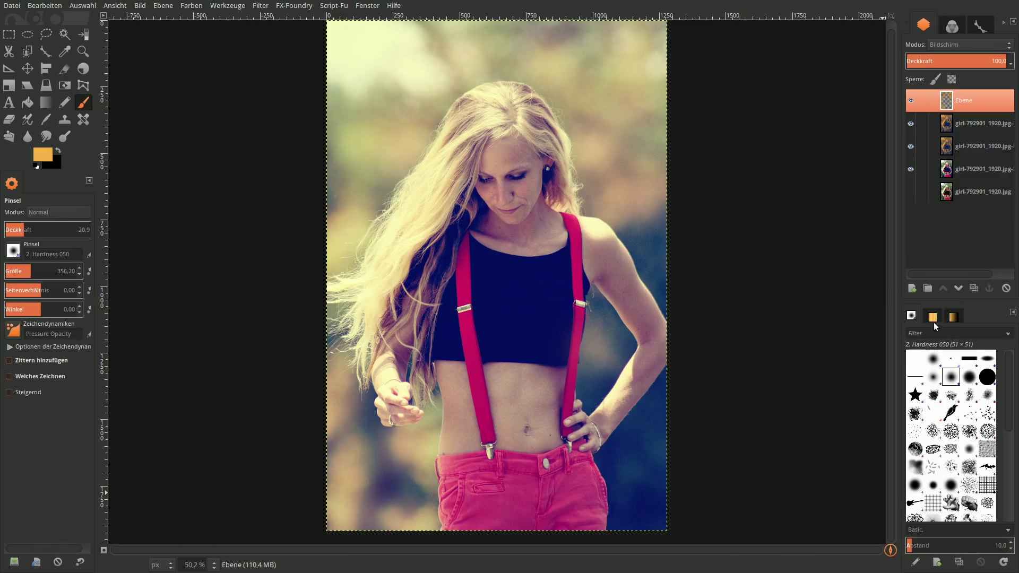
# Add a transparent layer, fill it with black and set its mode to Bildschirm (Screen)
pyautogui.click(27, 68)
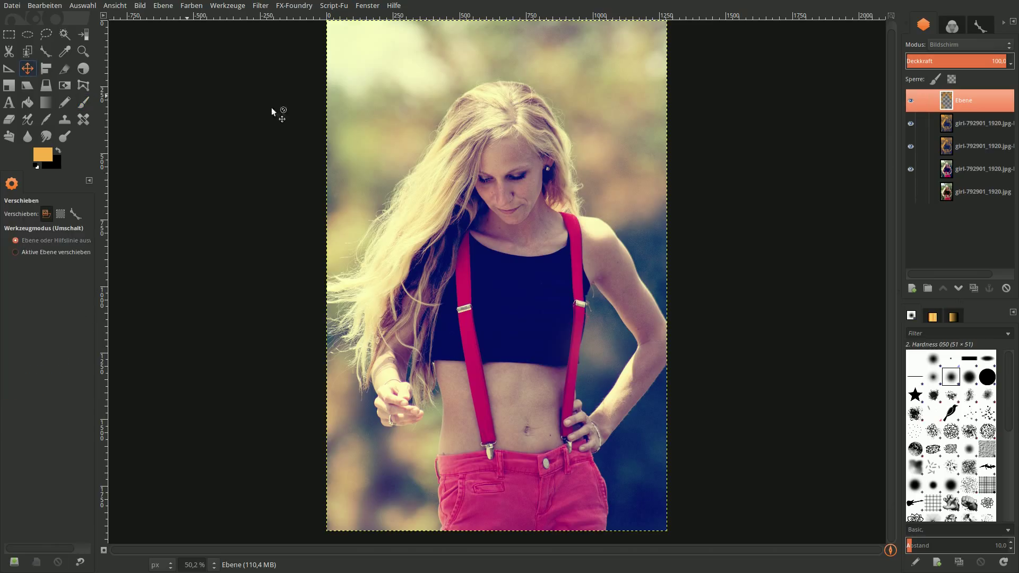
pyautogui.click(912, 288)
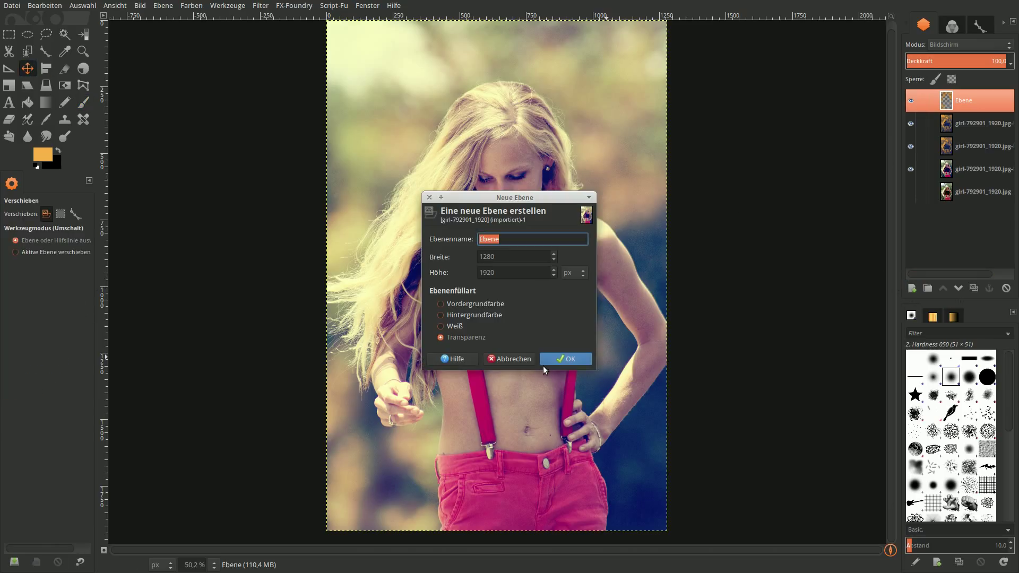
pyautogui.click(564, 357)
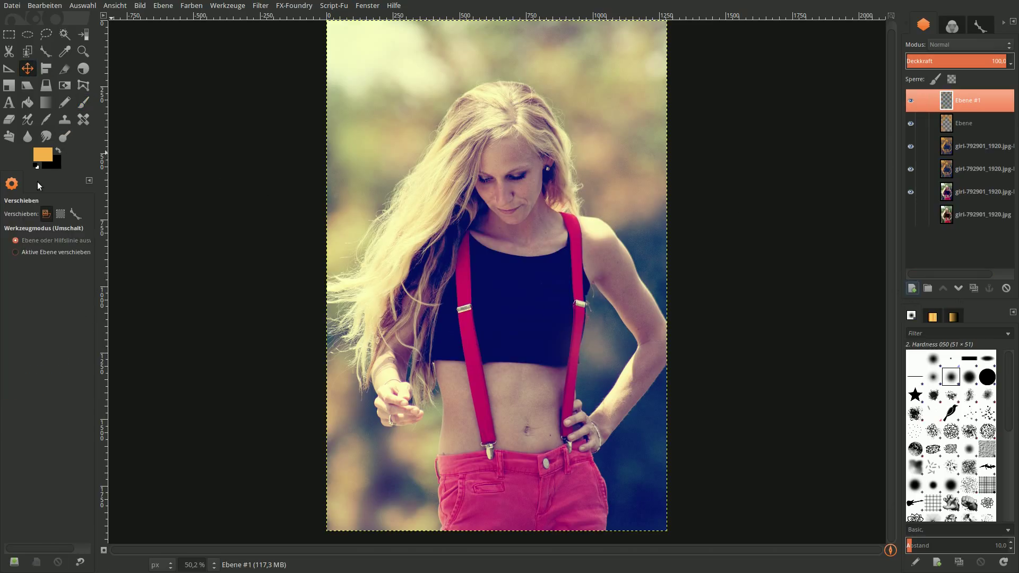
pyautogui.click(36, 166)
pyautogui.moveTo(41, 153); pyautogui.dragTo(412, 206)
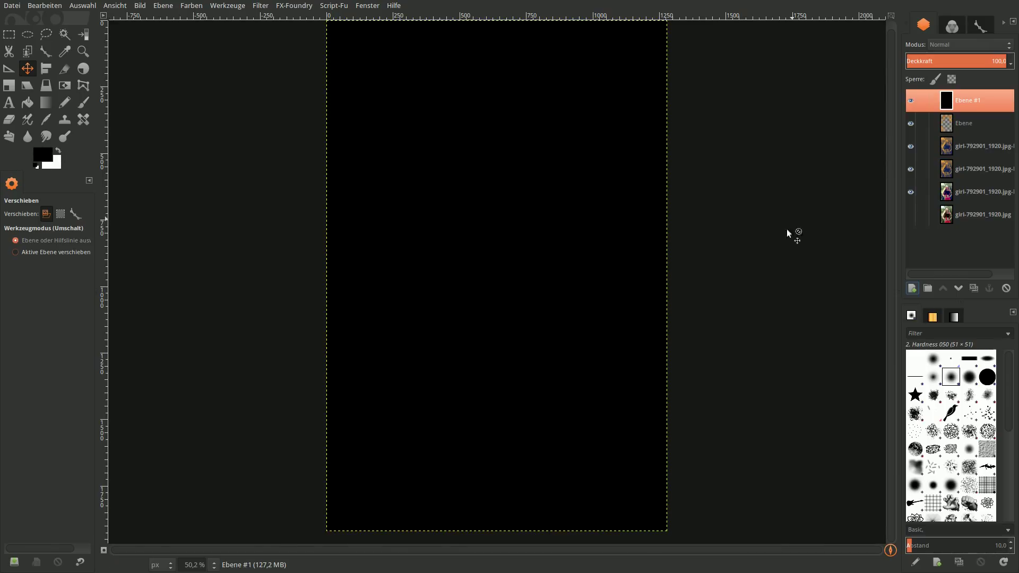
pyautogui.click(969, 45)
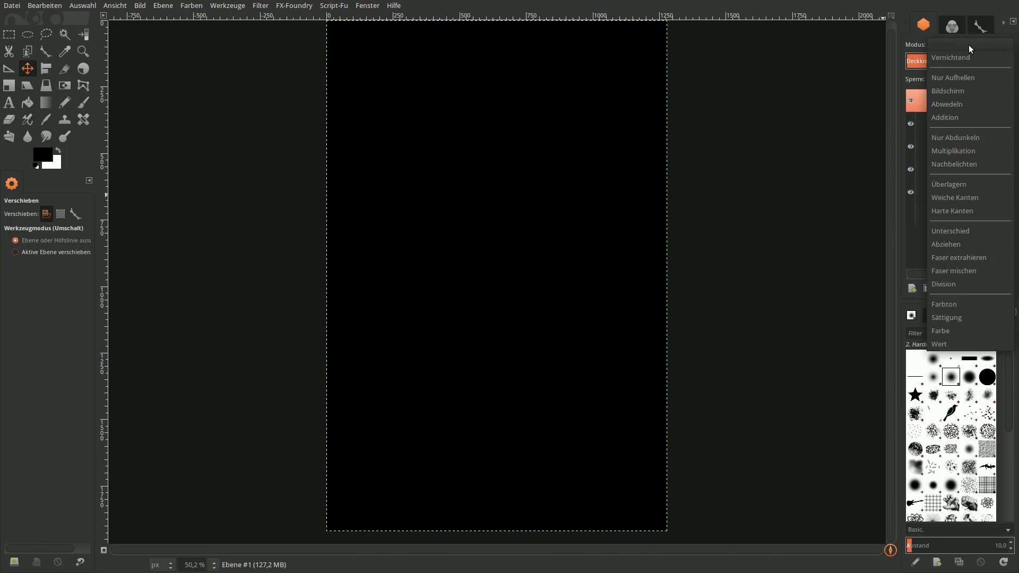
pyautogui.click(964, 91)
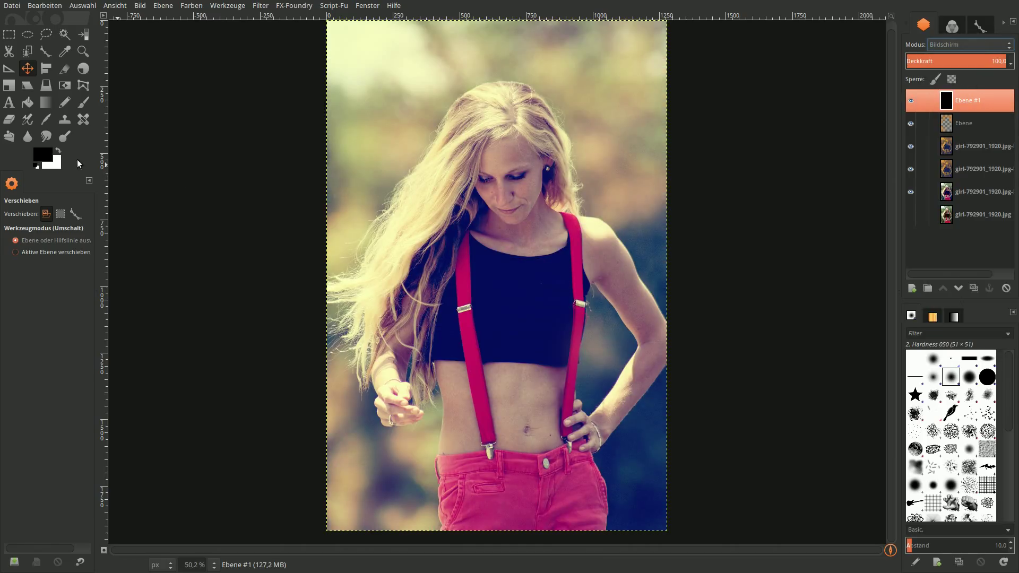
# Set up the Paintbrush with 50.9 opacity and a size of about 252
pyautogui.click(82, 102)
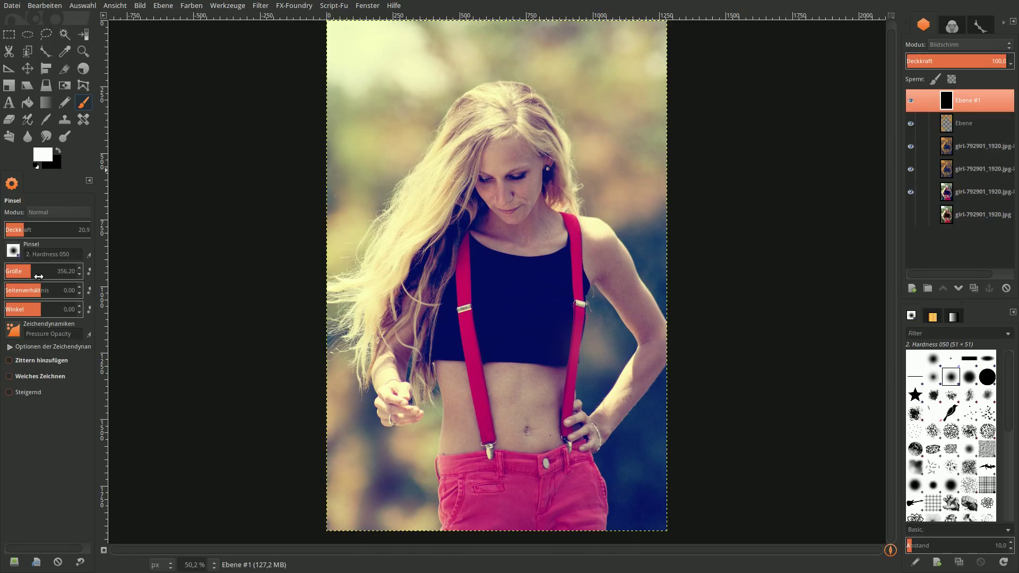
pyautogui.click(48, 230)
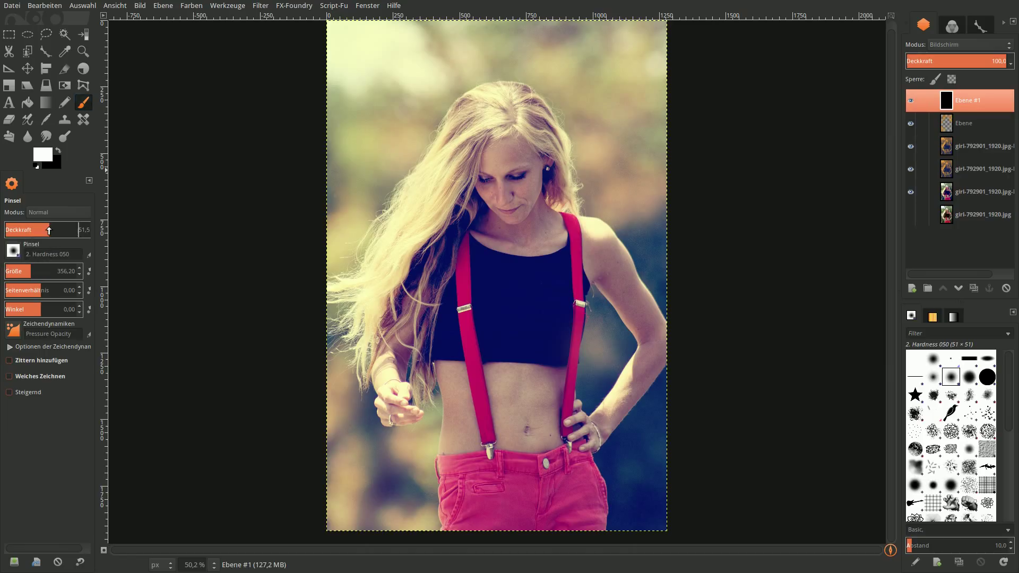
pyautogui.click(48, 230)
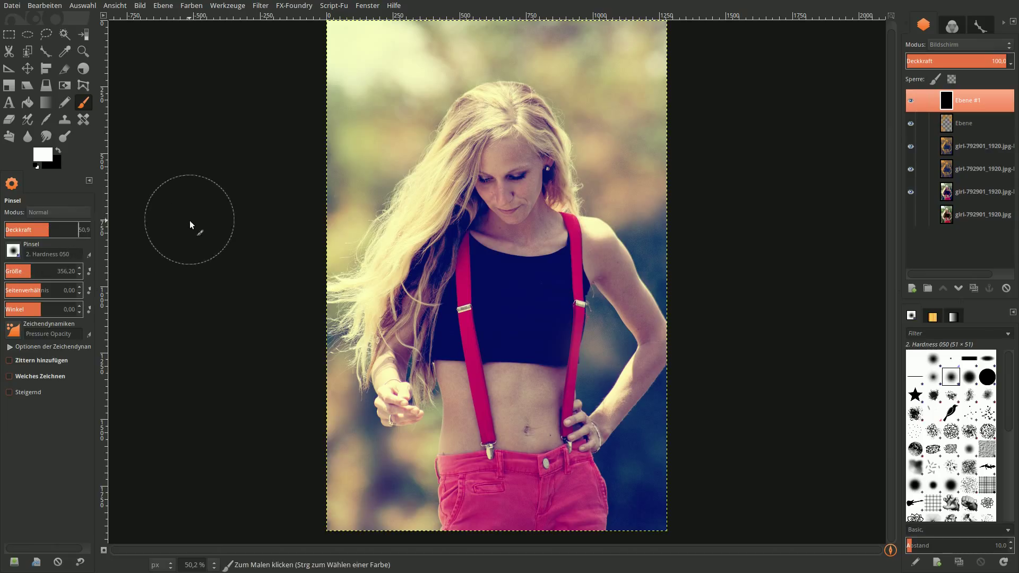
pyautogui.moveTo(29, 271); pyautogui.dragTo(22, 272)
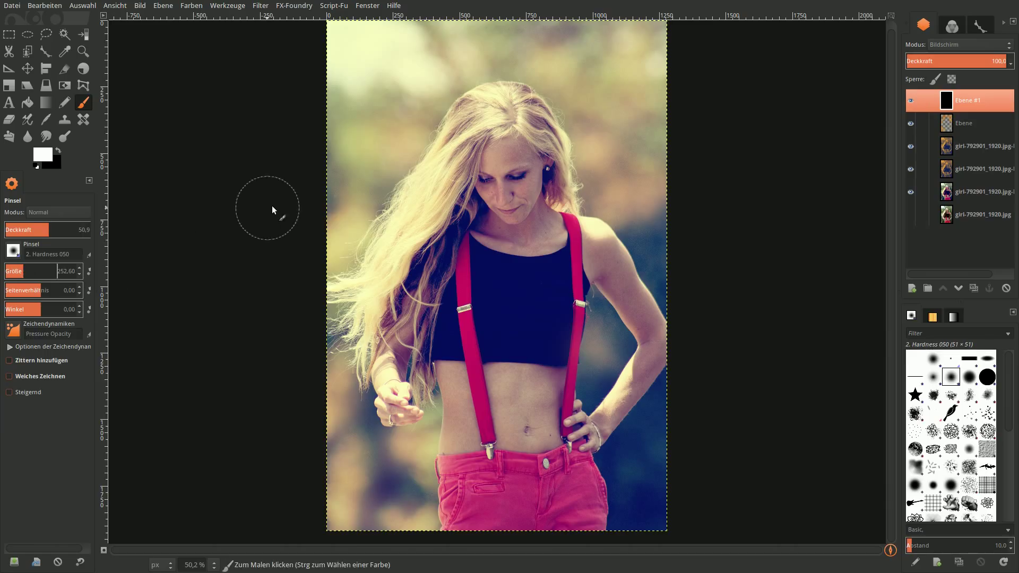
# Dab white dots left of and above her head, along the right side, lower left and top
pyautogui.click(385, 141)
pyautogui.click(588, 69)
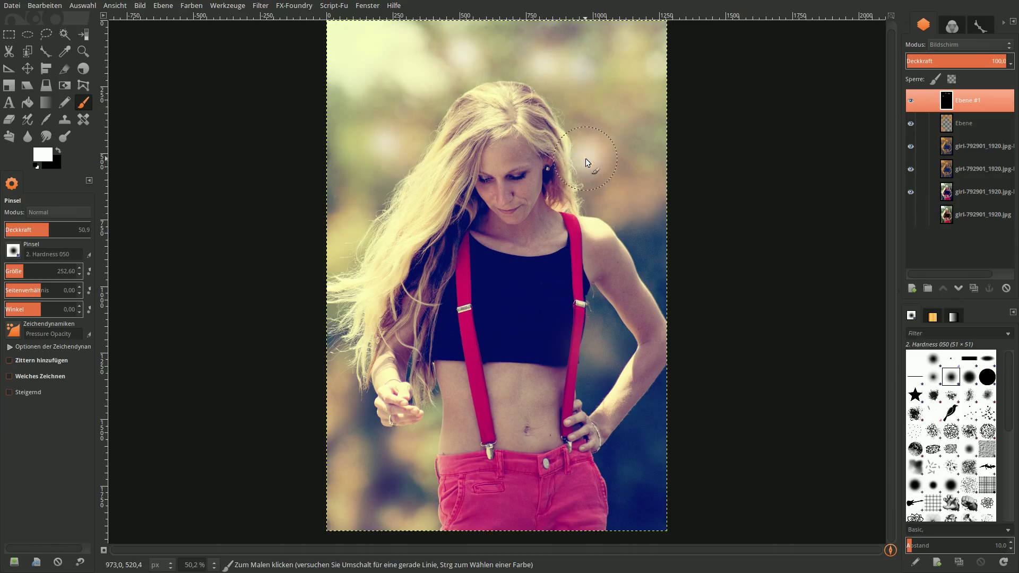
pyautogui.click(661, 268)
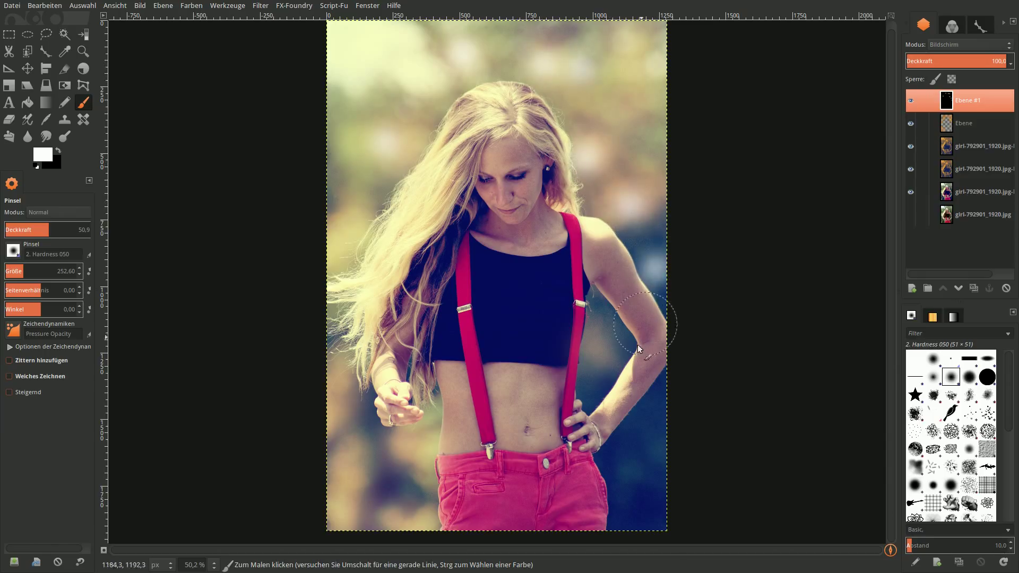
pyautogui.click(594, 364)
pyautogui.click(650, 429)
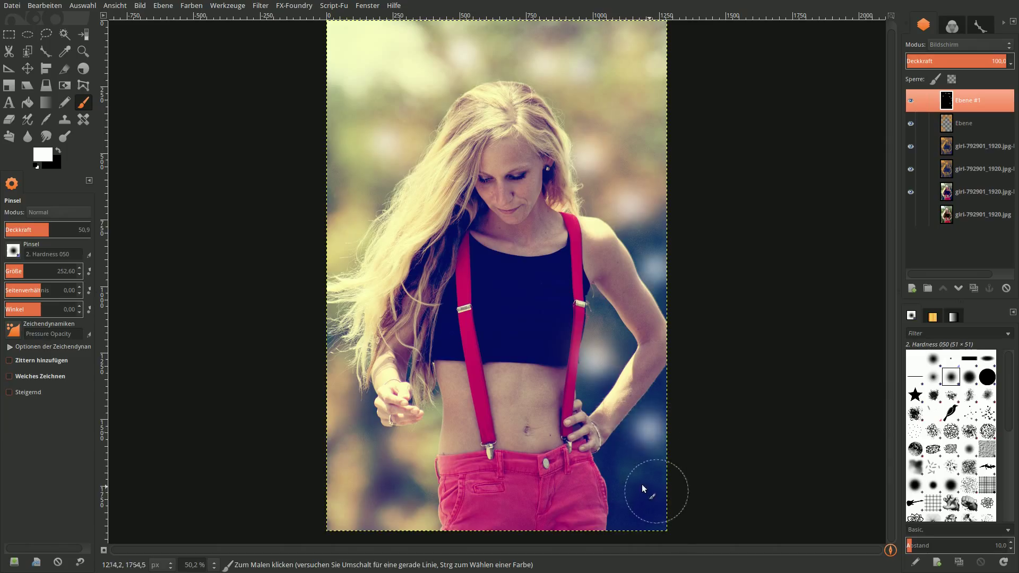
pyautogui.click(366, 504)
pyautogui.click(390, 477)
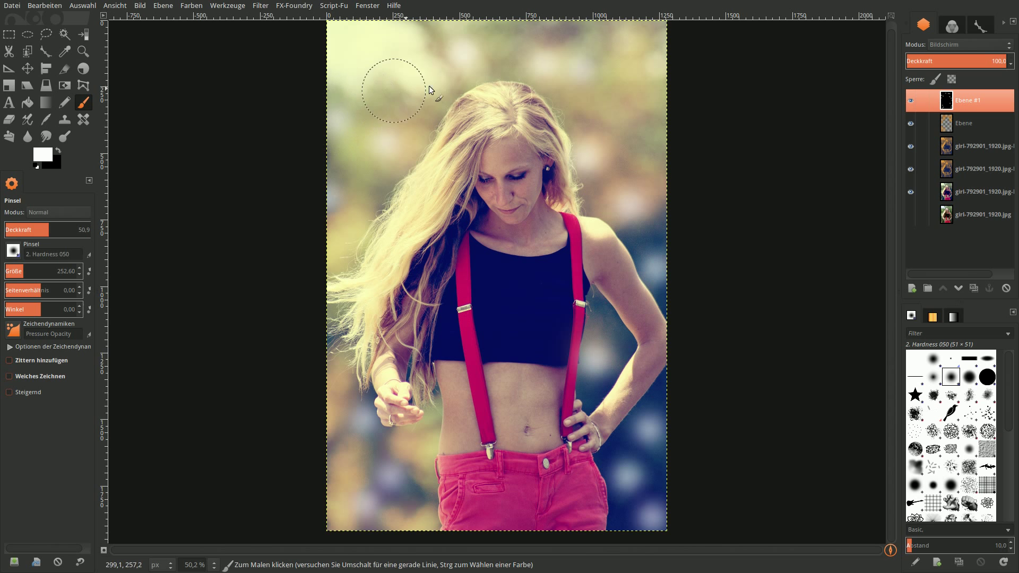
pyautogui.click(560, 34)
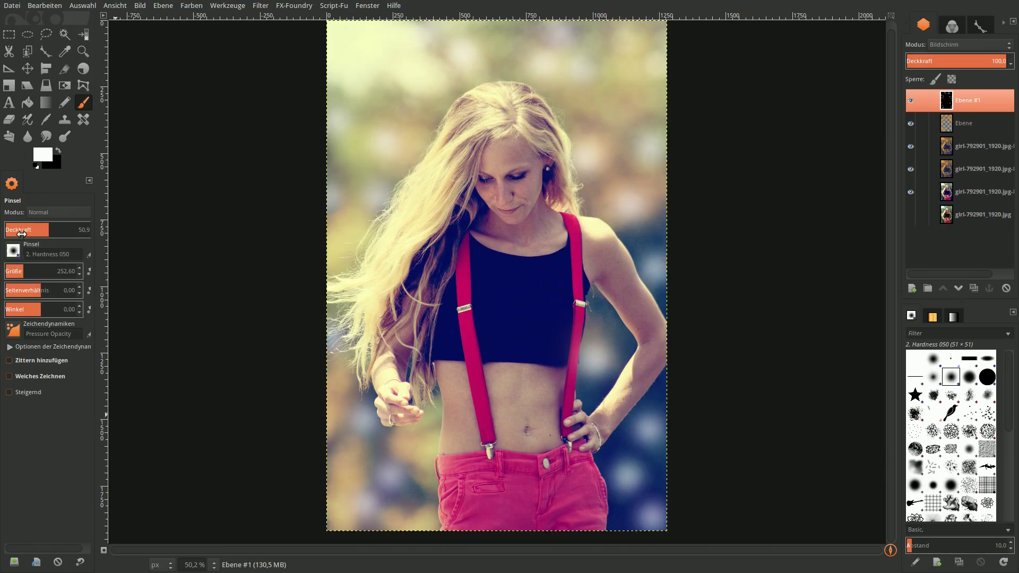
# Add a size-186, ~40-opacity dot by her waist, then set the brush to size 97.20, opacity 24.5
pyautogui.moveTo(22, 272); pyautogui.dragTo(18, 272)
pyautogui.click(39, 228)
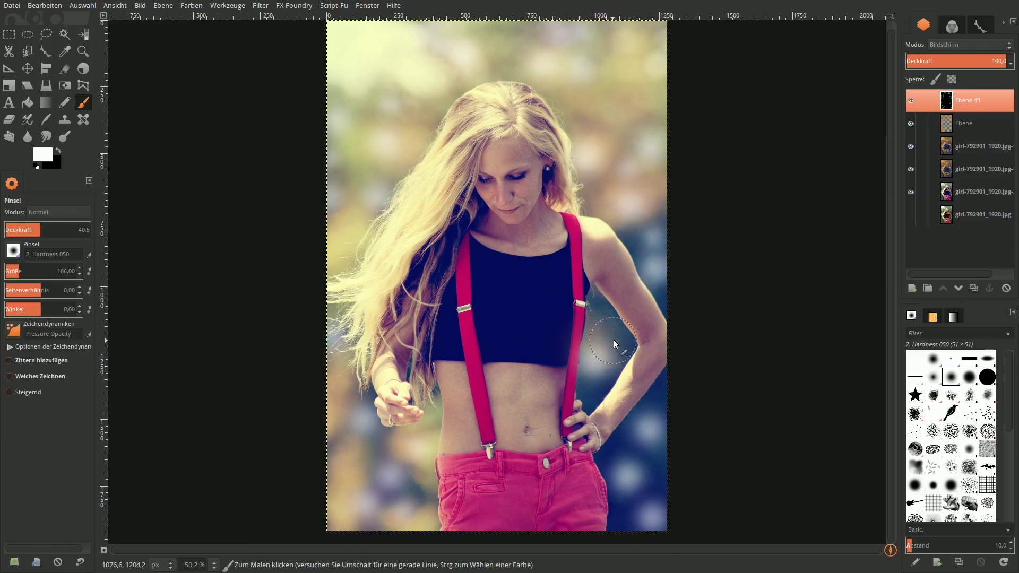
pyautogui.click(589, 393)
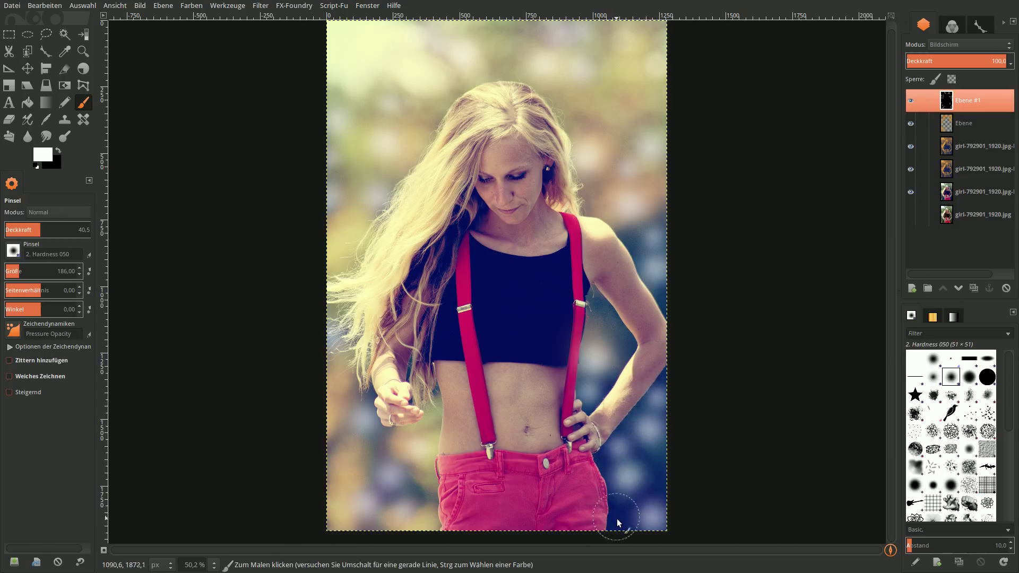
pyautogui.click(25, 232)
pyautogui.moveTo(21, 275); pyautogui.dragTo(12, 272)
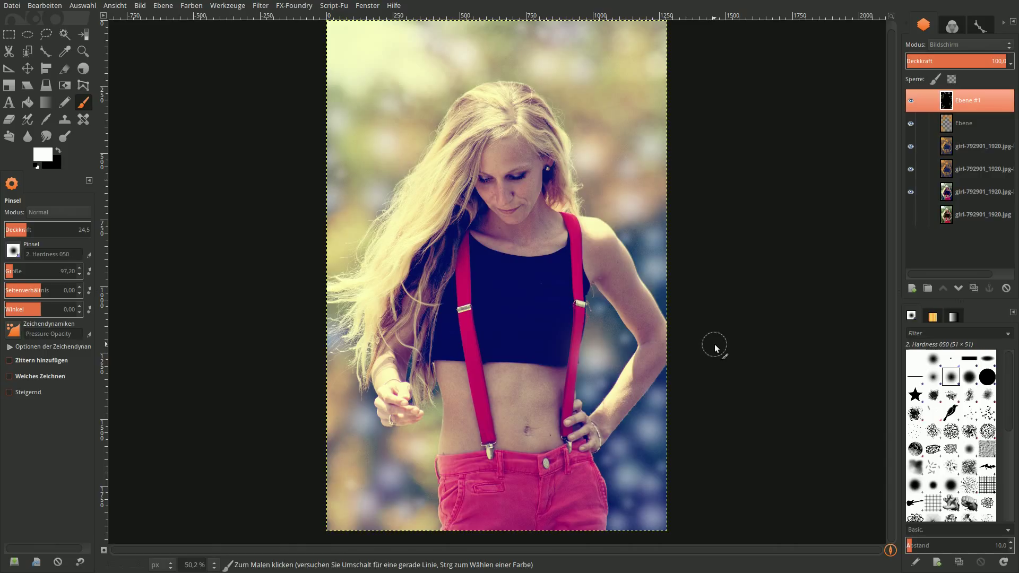
# Apply a Gaussian blur with radius 40 to the bokeh-dot layer Ebene #1
pyautogui.click(28, 69)
pyautogui.click(261, 6)
pyautogui.moveTo(287, 69)
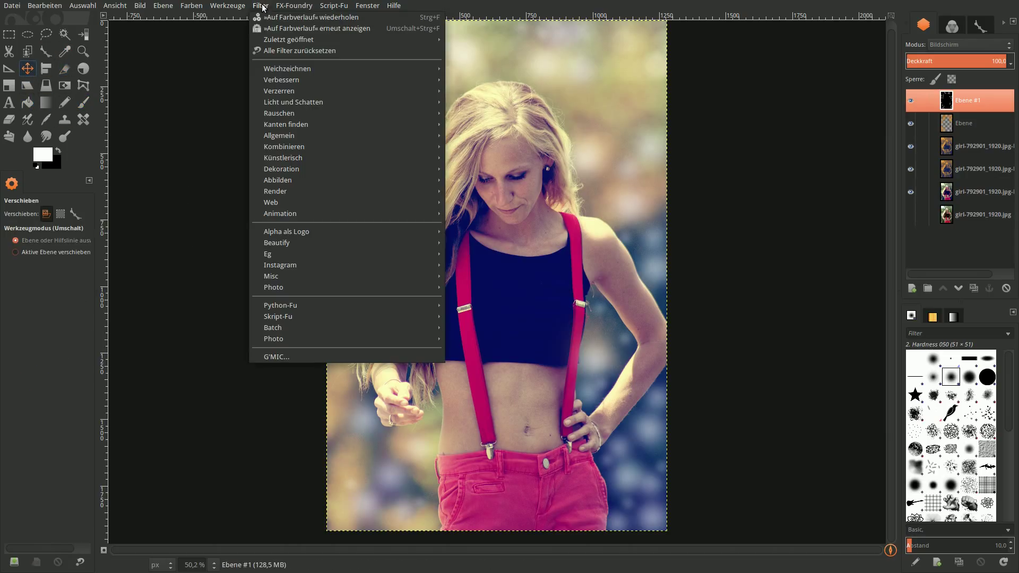
pyautogui.click(492, 93)
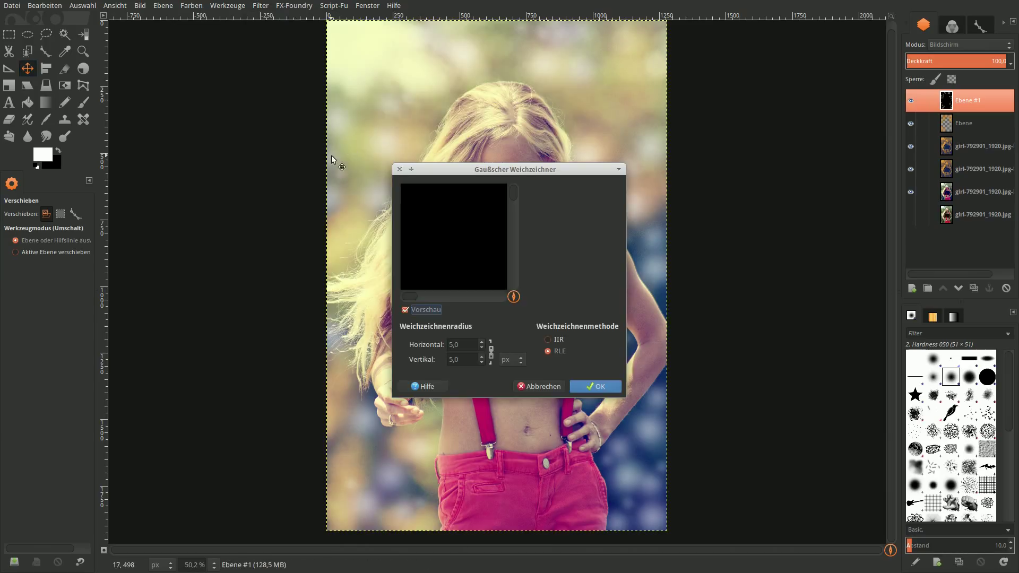
pyautogui.moveTo(508, 299); pyautogui.dragTo(538, 311)
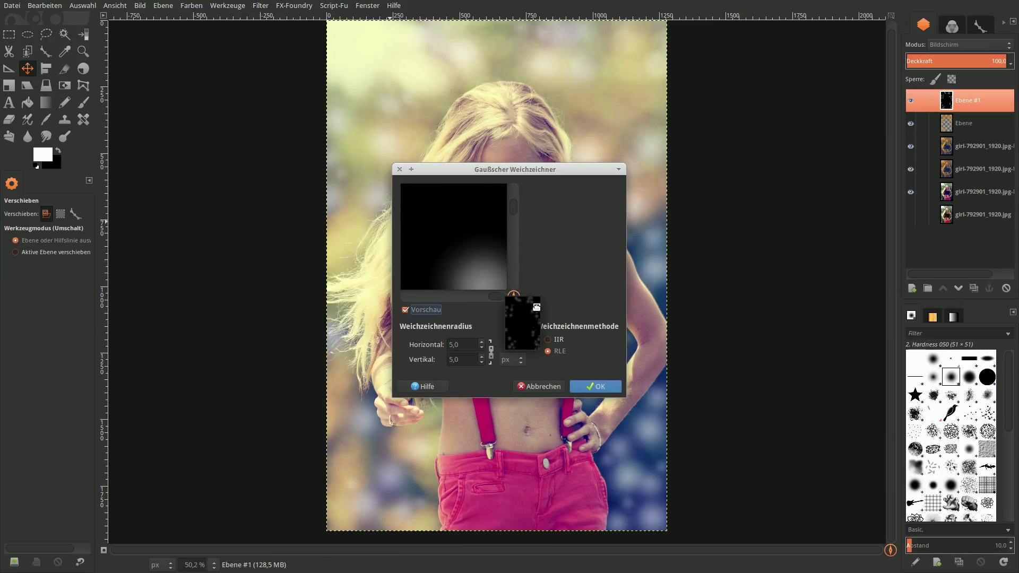
pyautogui.doubleClick(465, 345)
pyautogui.write('40')
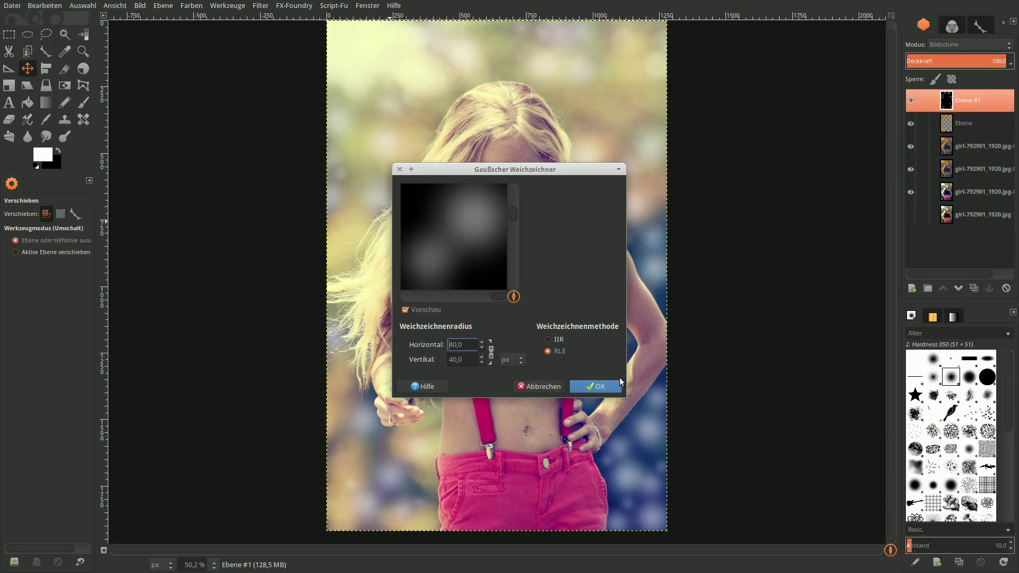
pyautogui.click(614, 384)
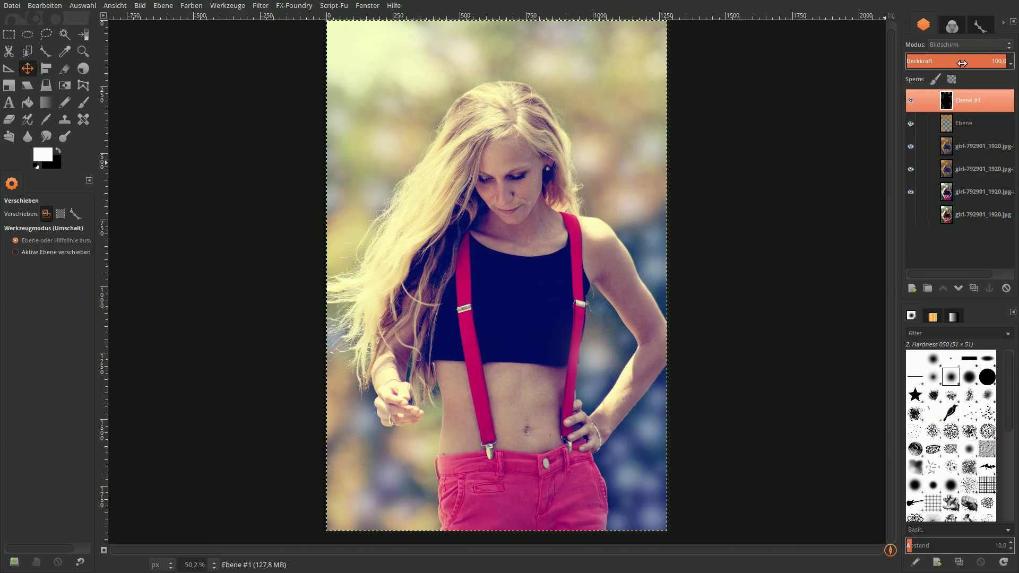
# Try opacity 10, then set Ebene #1 to 20 and toggle its visibility to compare
pyautogui.write('10')
pyautogui.press('Return')
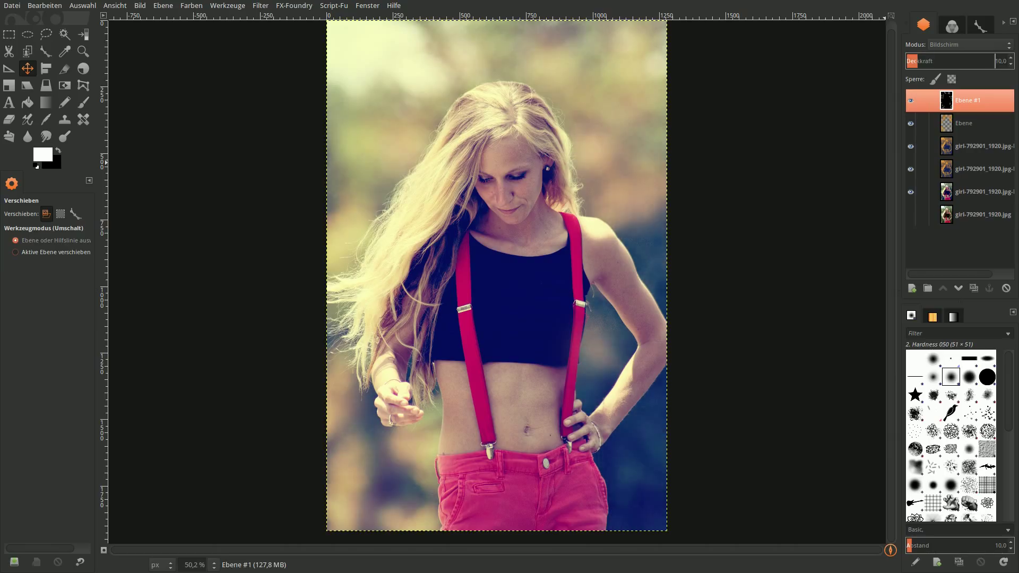
pyautogui.click(911, 101)
pyautogui.doubleClick(993, 68)
pyautogui.write('20')
pyautogui.press('Return')
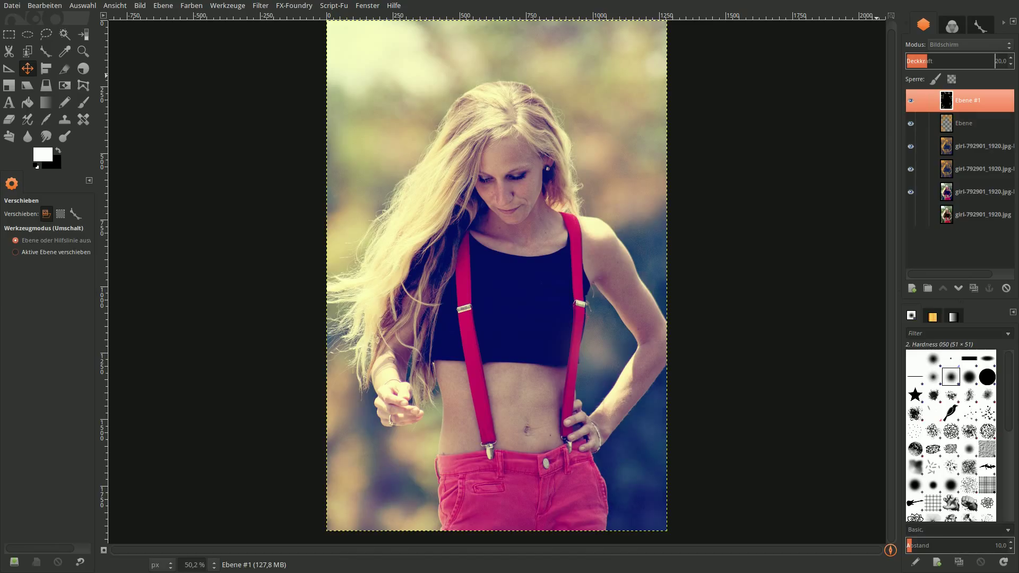
pyautogui.click(911, 102)
# Merge all visible layers into a single graded layer
pyautogui.rightClick(946, 105)
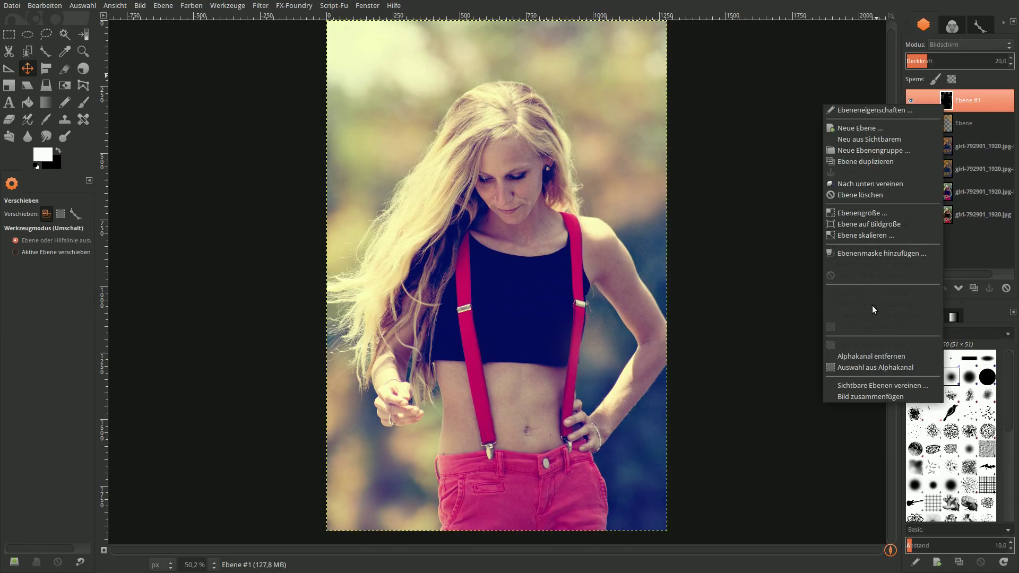
pyautogui.click(876, 385)
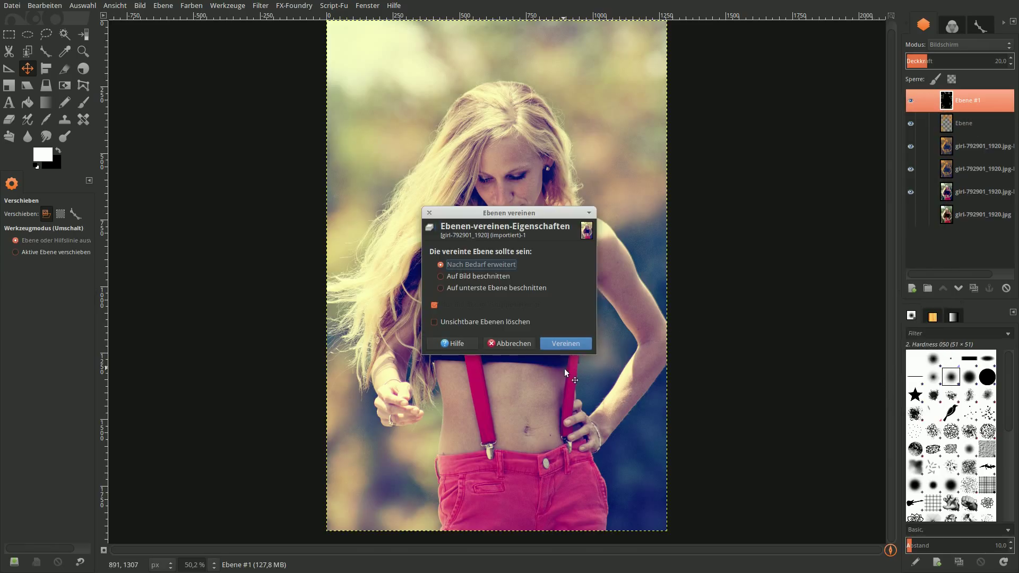
pyautogui.click(561, 346)
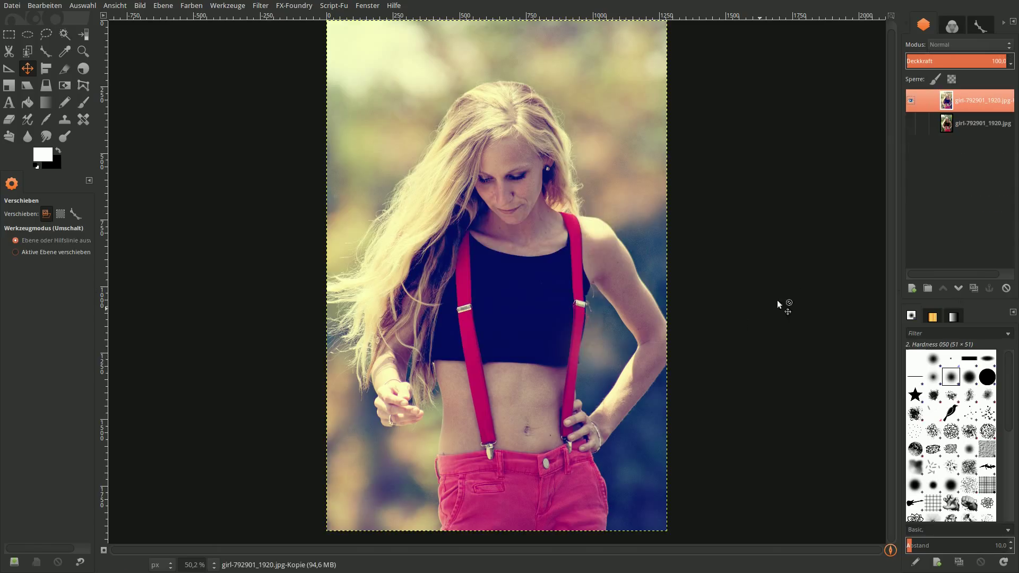
# Toggle the graded layer to compare with the original, then remove its alpha channel
pyautogui.click(910, 102)
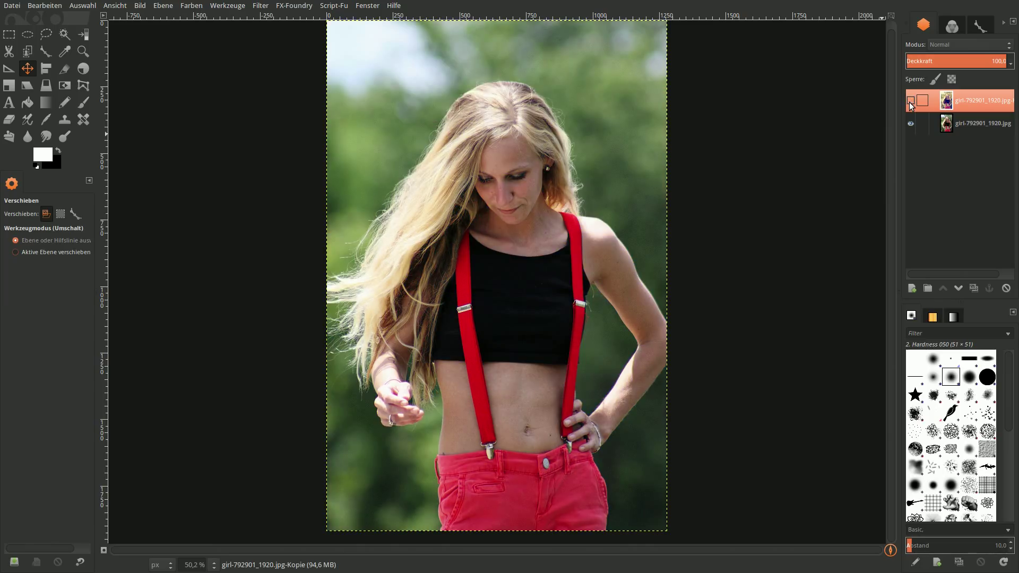
pyautogui.click(910, 102)
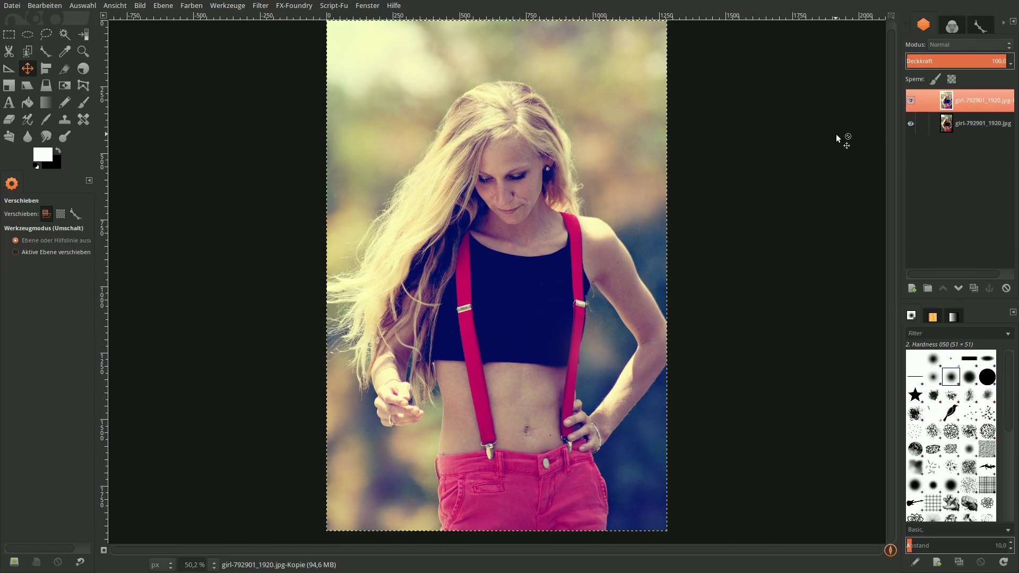
pyautogui.rightClick(975, 105)
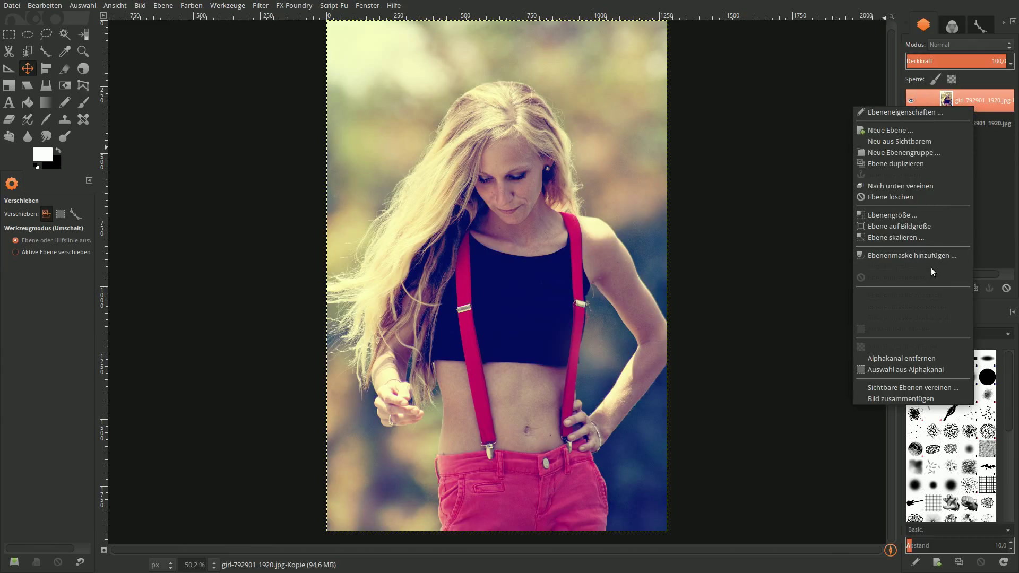
pyautogui.click(919, 358)
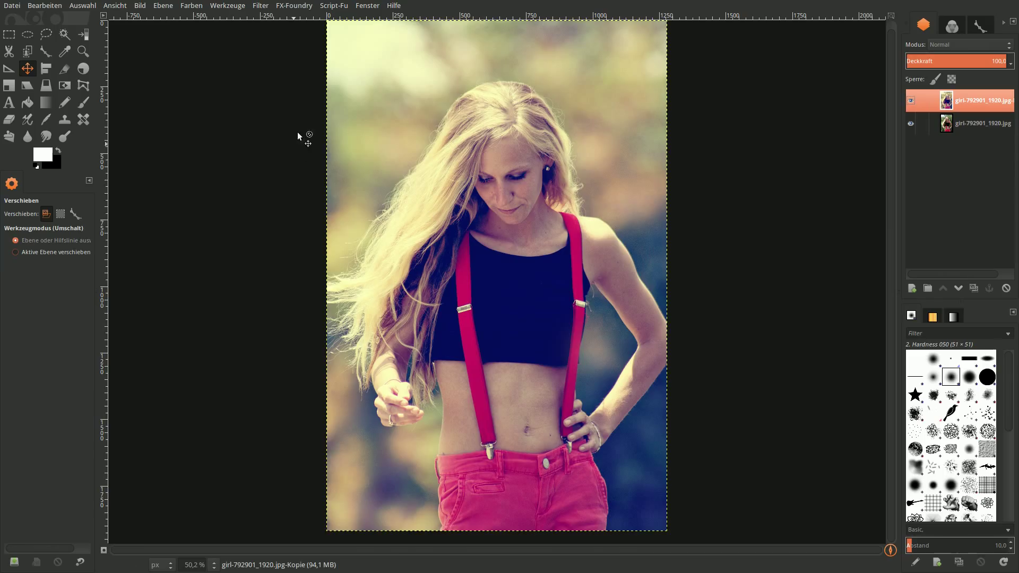
# Run G'MIC's Layers to tiles with input set to all visible layers, using the Gross preview
pyautogui.click(261, 5)
pyautogui.moveTo(293, 102)
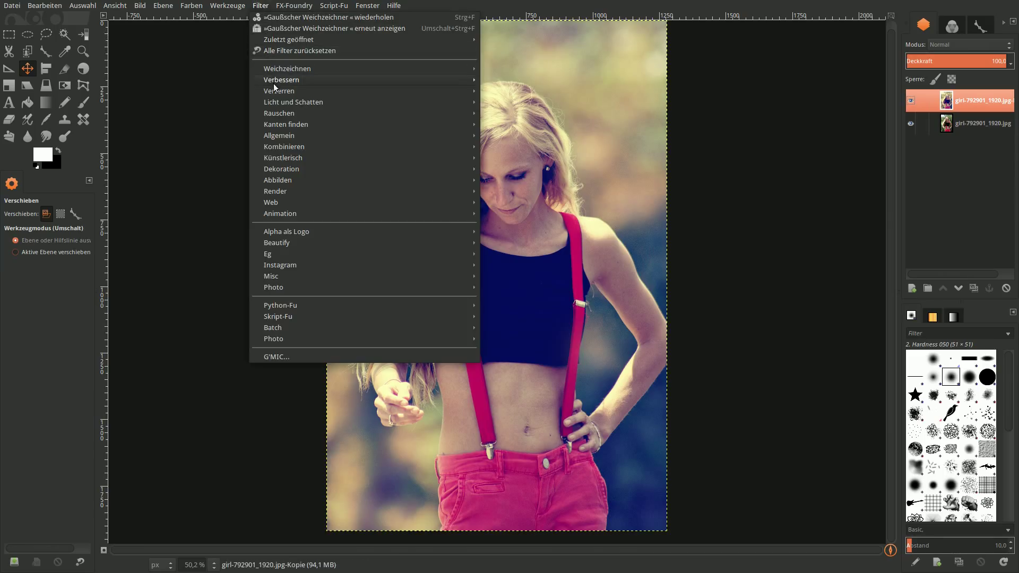
pyautogui.click(279, 357)
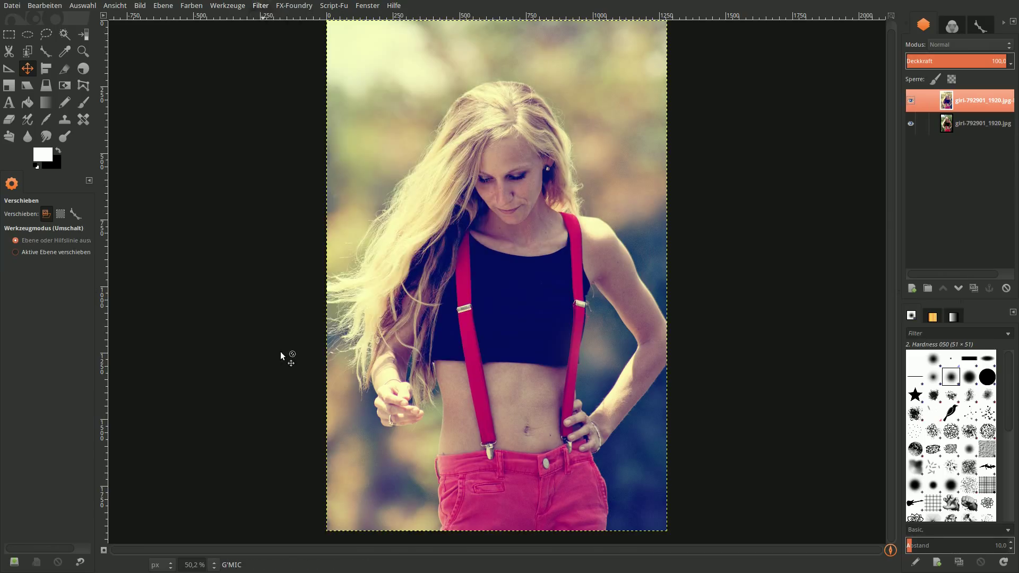
pyautogui.click(302, 447)
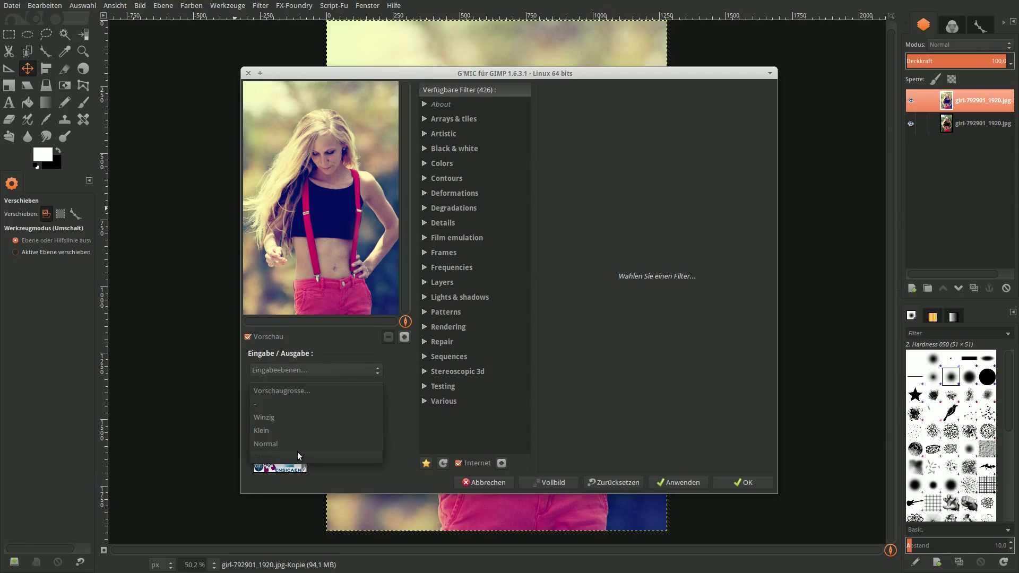
pyautogui.moveTo(534, 79); pyautogui.dragTo(392, 32)
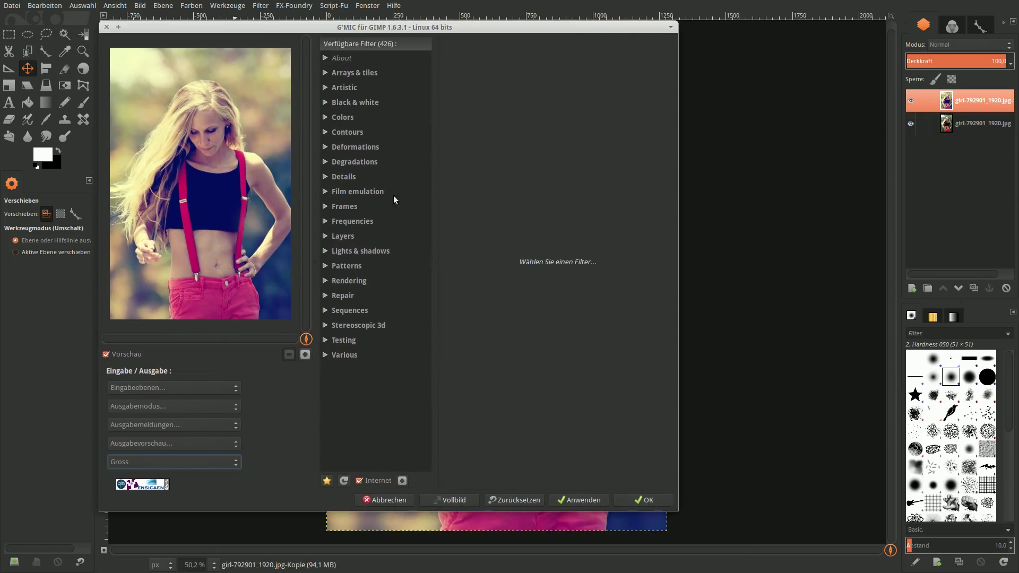
pyautogui.click(326, 237)
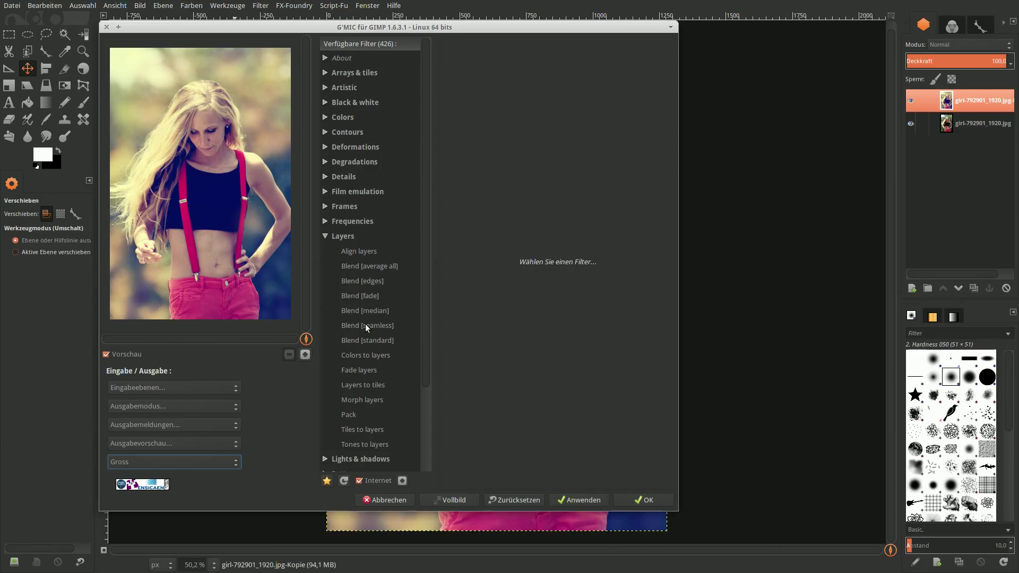
pyautogui.click(372, 342)
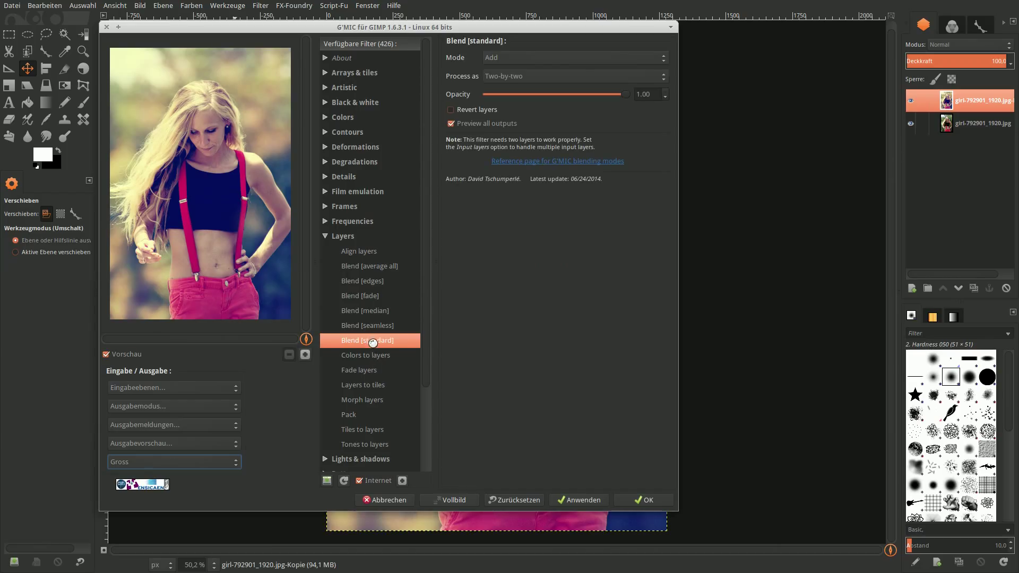
pyautogui.scroll(-3, 373, 385)
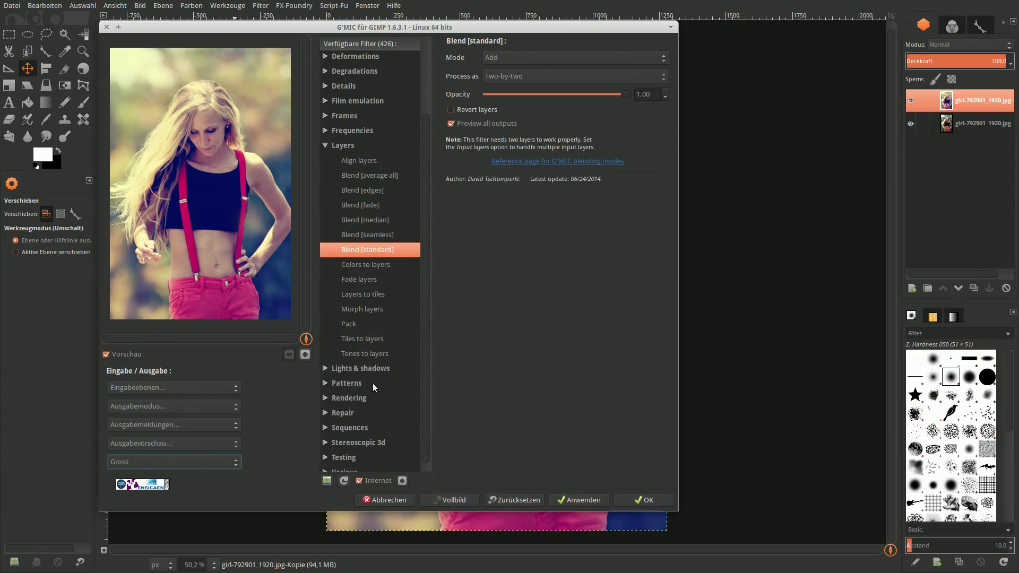
pyautogui.click(365, 297)
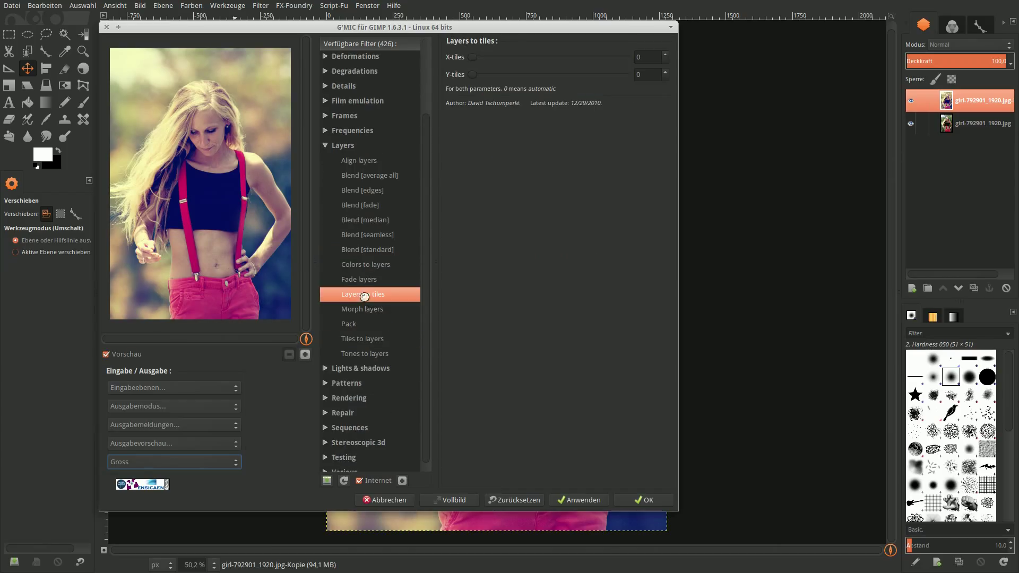
pyautogui.click(208, 390)
pyautogui.click(194, 489)
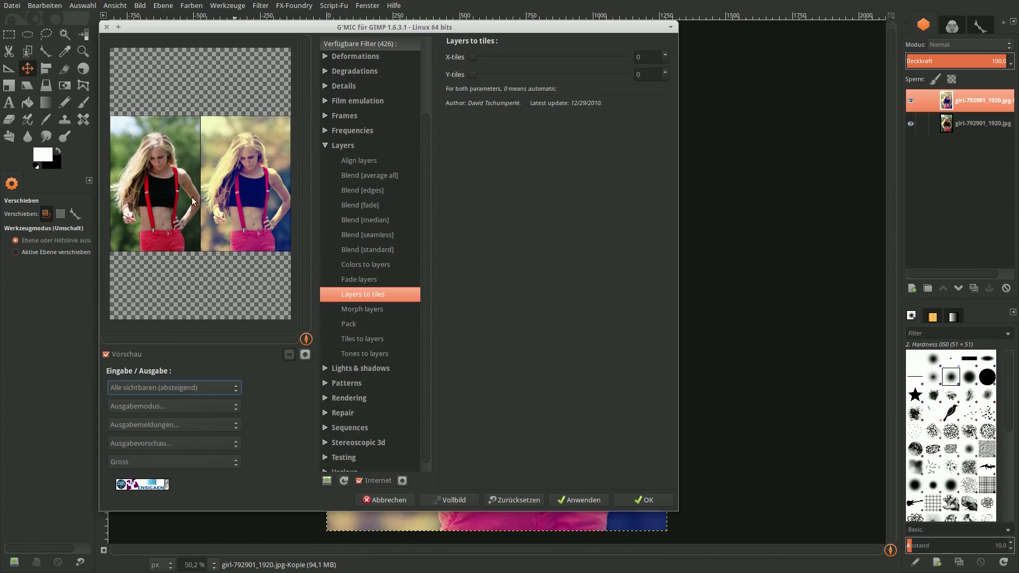
pyautogui.click(644, 500)
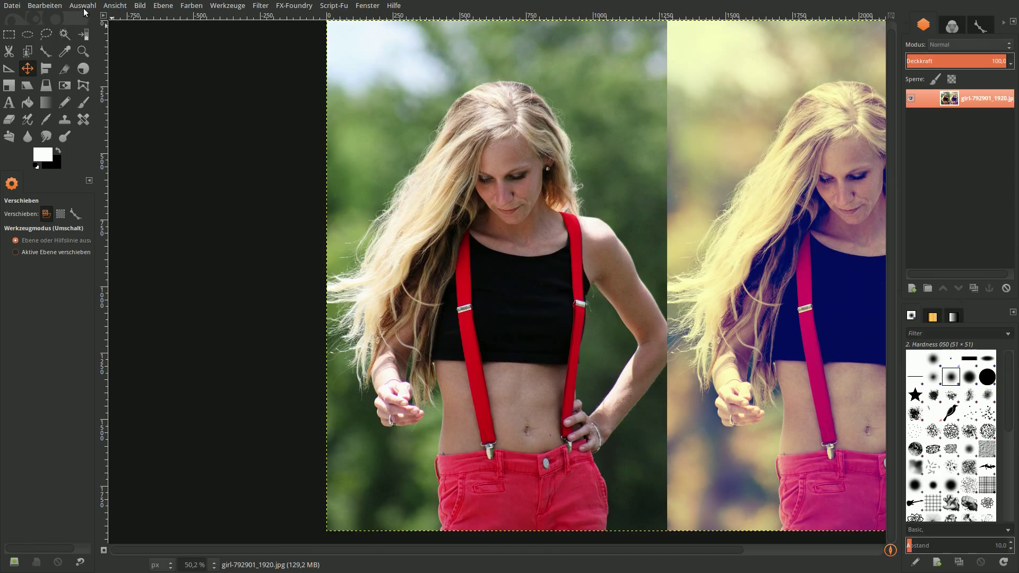
# Fit the image in the window, then set the zoom to 50%
pyautogui.click(84, 7)
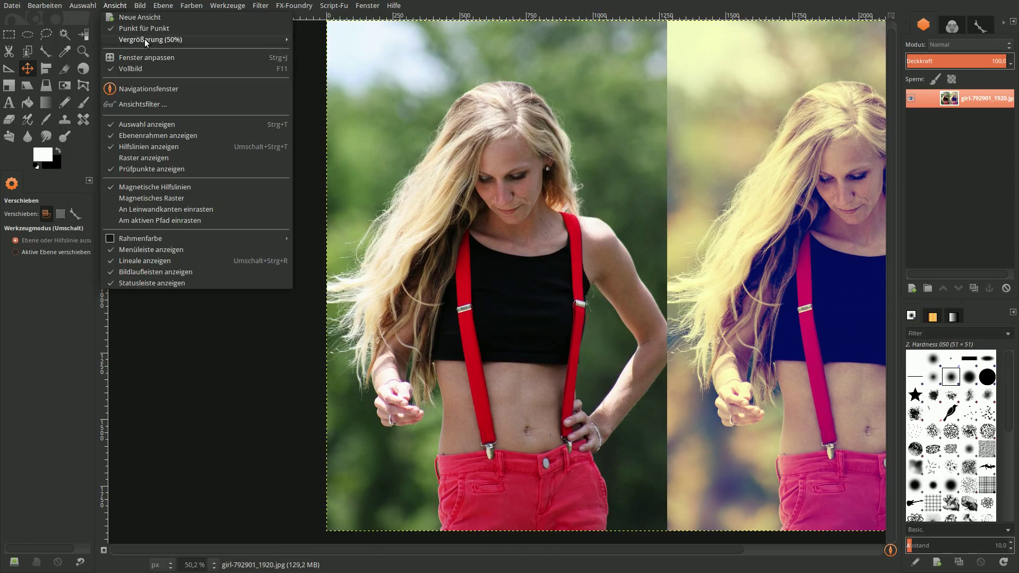
pyautogui.click(349, 71)
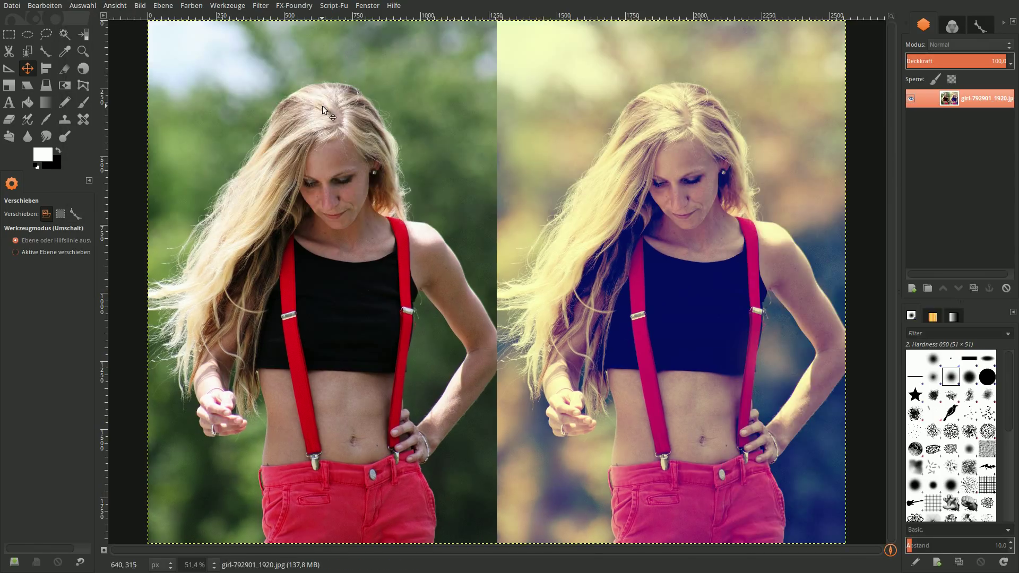
pyautogui.click(189, 565)
pyautogui.tripleClick(189, 565)
pyautogui.write('50')
pyautogui.press('Return')
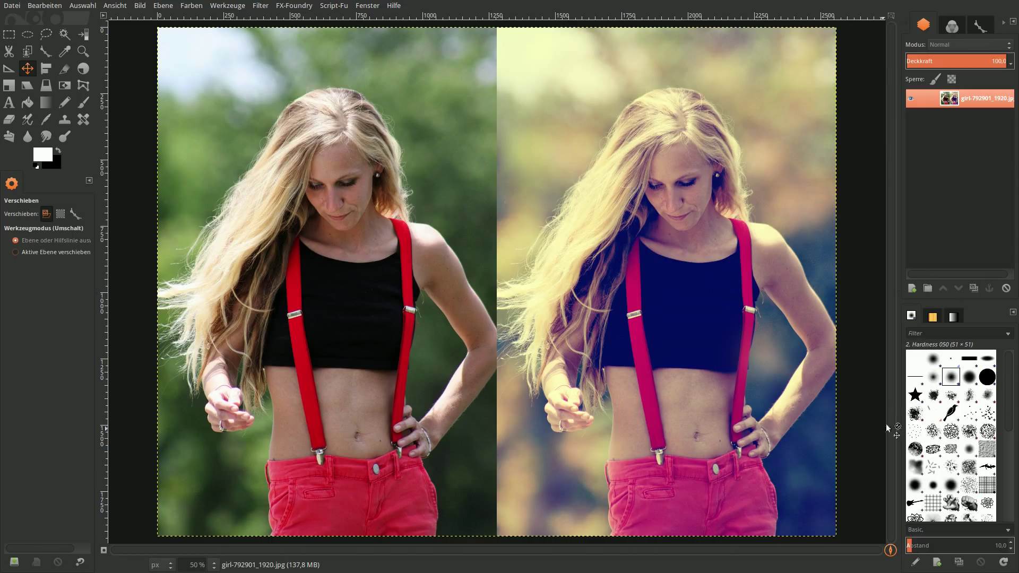